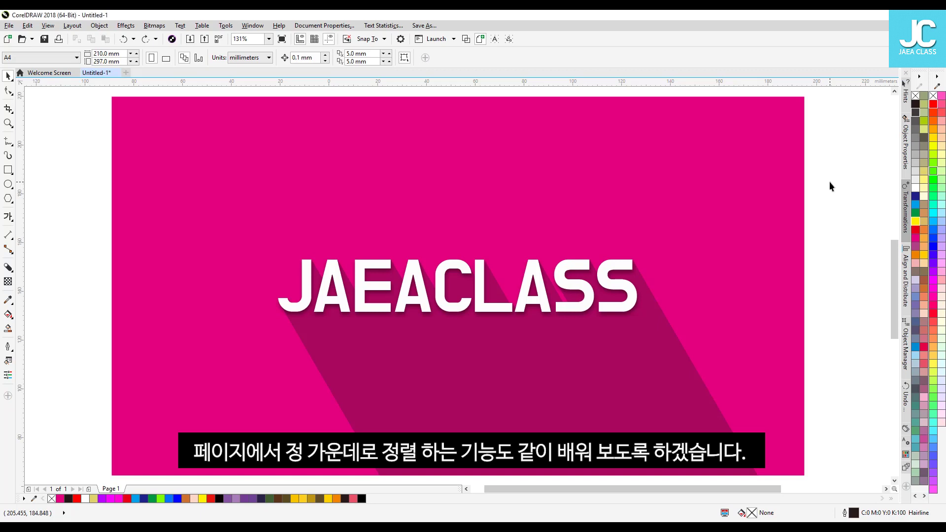
# - Delete all existing artwork from the drawing
pyautogui.hotkey('ctrl', 'a')
pyautogui.press('Delete')
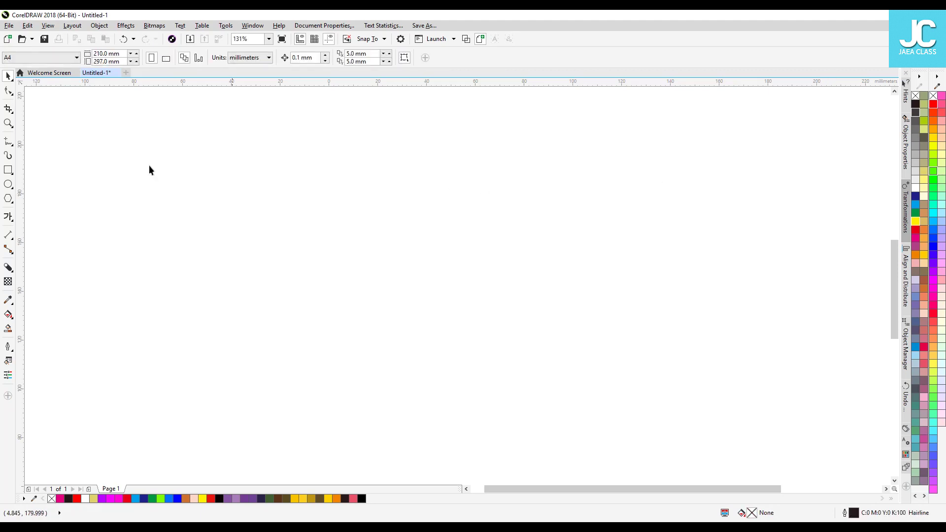
# - Draw a rectangle about 147 mm wide and 86 mm high and fill it with magenta
pyautogui.click(8, 170)
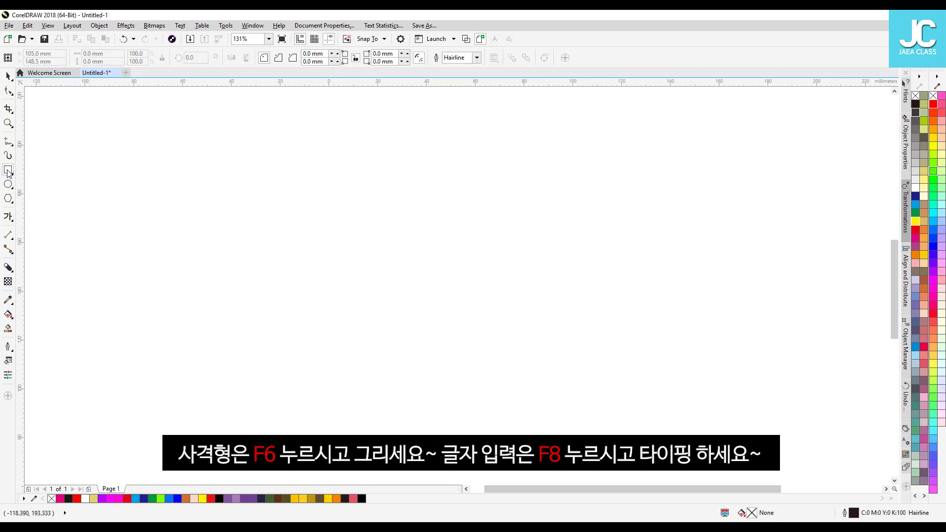
pyautogui.moveTo(130, 171); pyautogui.dragTo(490, 380)
pyautogui.press('space')
pyautogui.moveTo(333, 294); pyautogui.dragTo(408, 283)
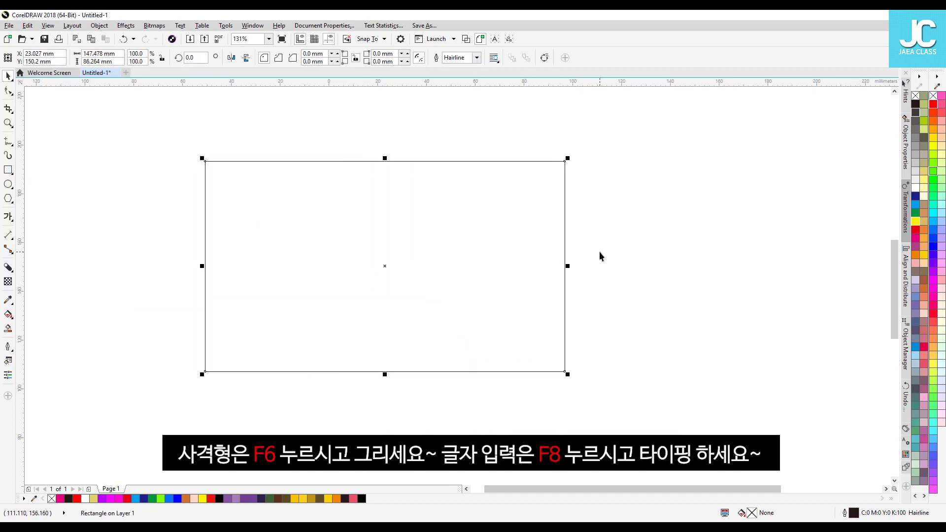
pyautogui.click(916, 239)
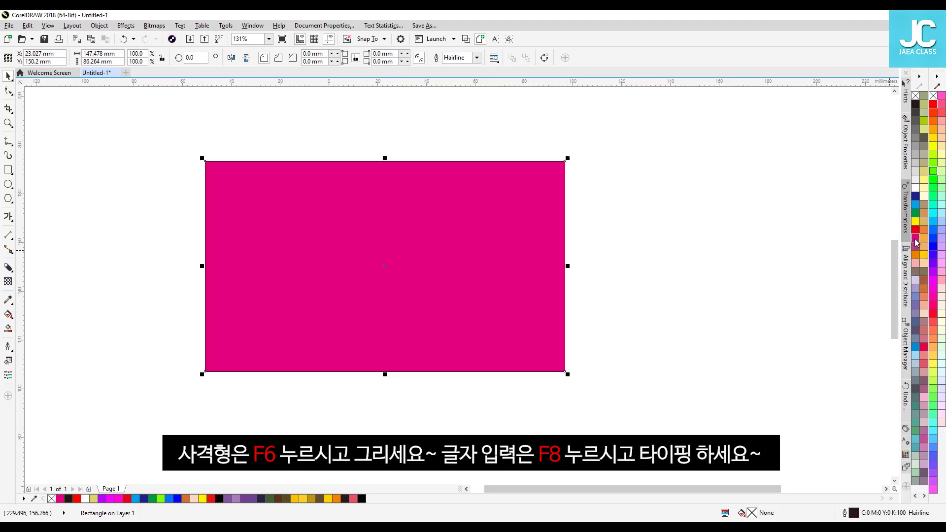
pyautogui.click(635, 267)
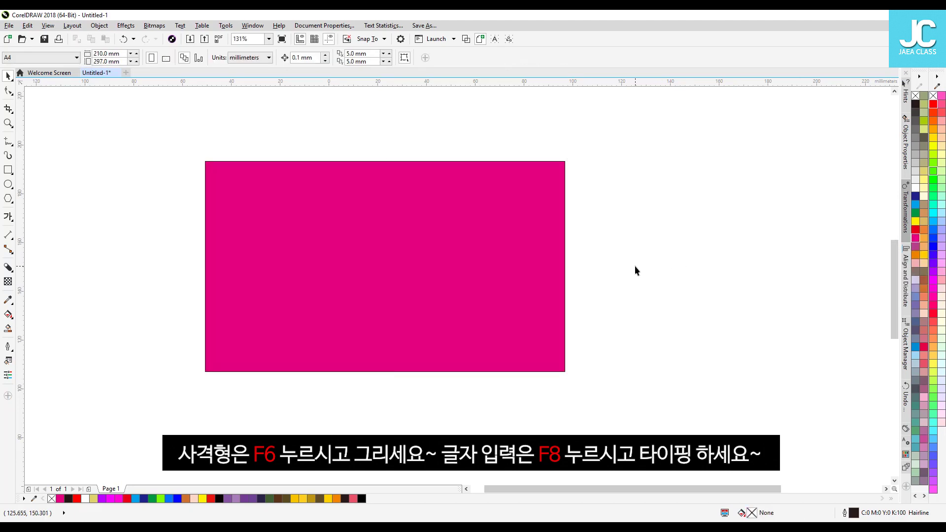
# - Add the artistic text "JAEACLASS" on the magenta rectangle
pyautogui.click(7, 218)
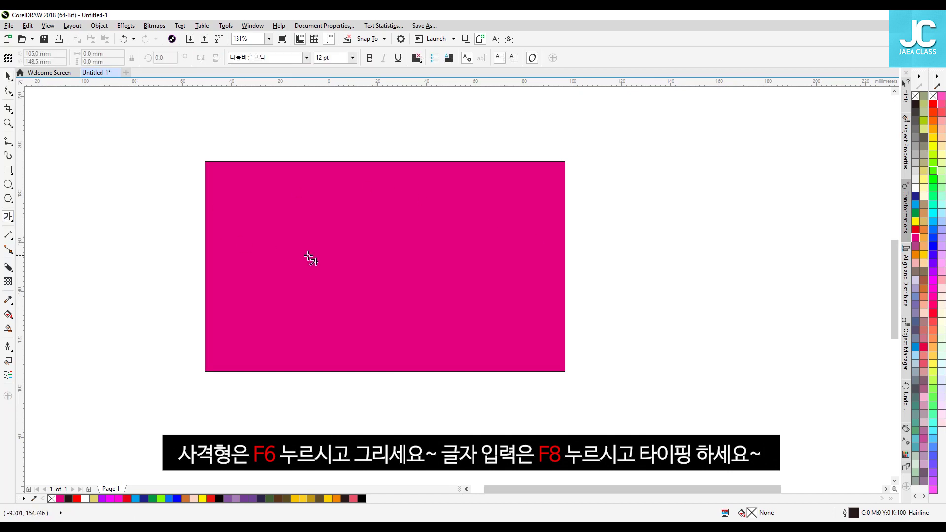
pyautogui.click(307, 266)
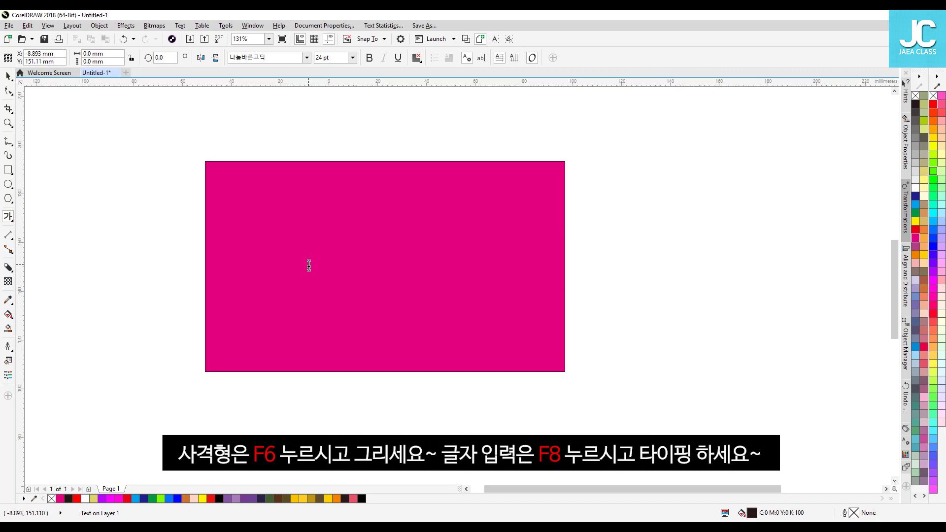
pyautogui.write('JAEACLASS')
pyautogui.hotkey('ctrl', 'space')
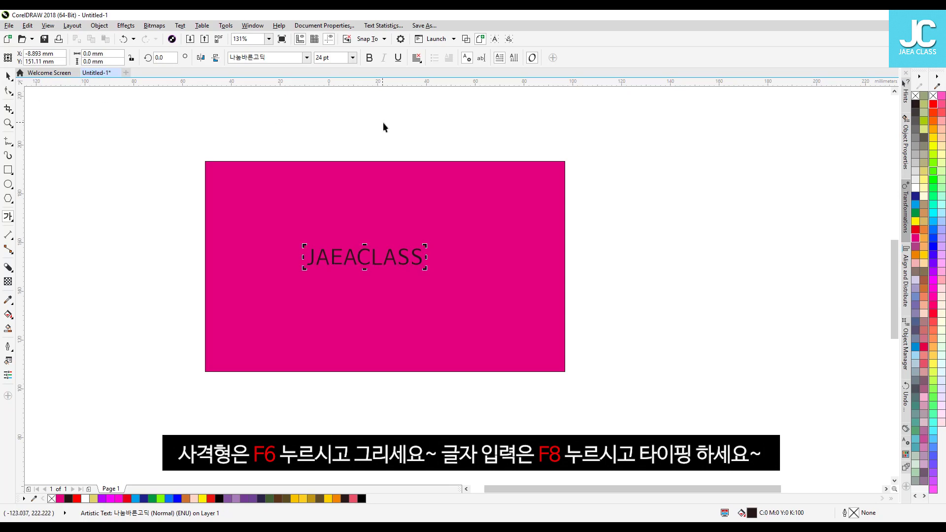
# - Colour the JAEACLASS text white and set its font to 배달의민족 도현
pyautogui.click(916, 189)
pyautogui.click(306, 58)
pyautogui.click(288, 89)
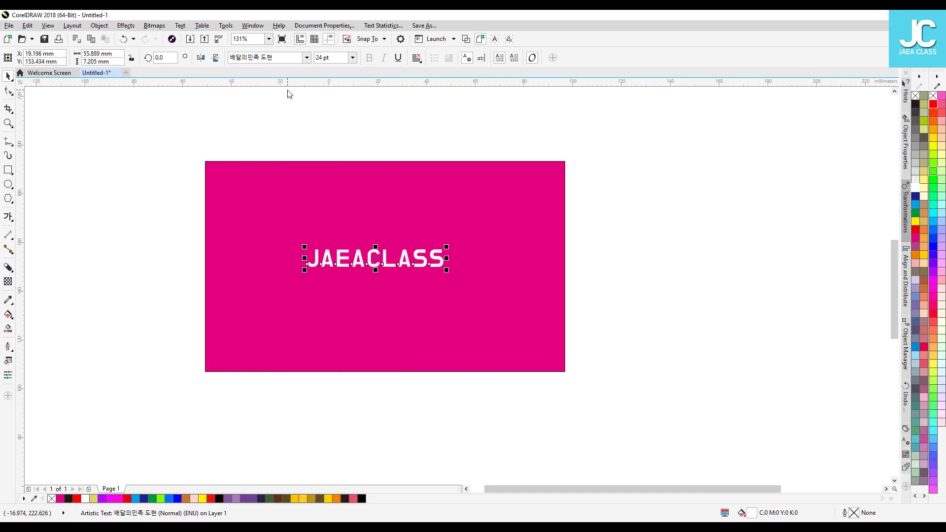
# - Enlarge the JAEACLASS text to about 36 pt and place it in the upper part of the magenta rectangle
pyautogui.moveTo(447, 247); pyautogui.dragTo(515, 231)
pyautogui.moveTo(487, 261); pyautogui.dragTo(463, 270)
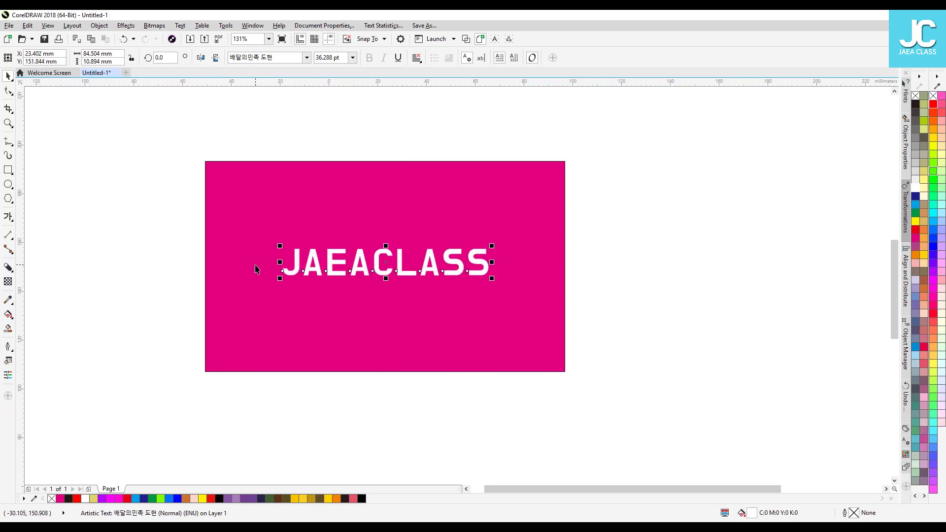
pyautogui.moveTo(388, 248); pyautogui.dragTo(365, 214)
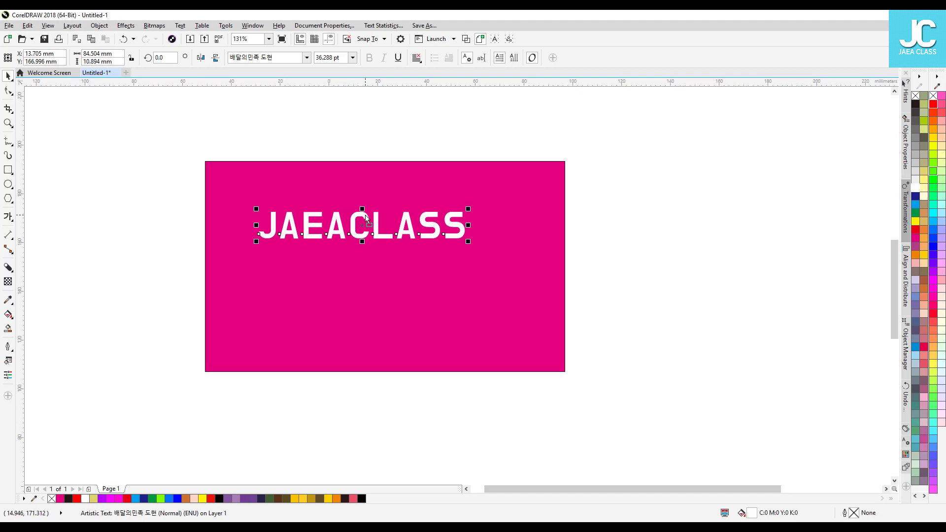
# - Tighten the letter spacing of the JAEACLASS text with the Shape tool until it is about 73 mm wide
pyautogui.click(8, 92)
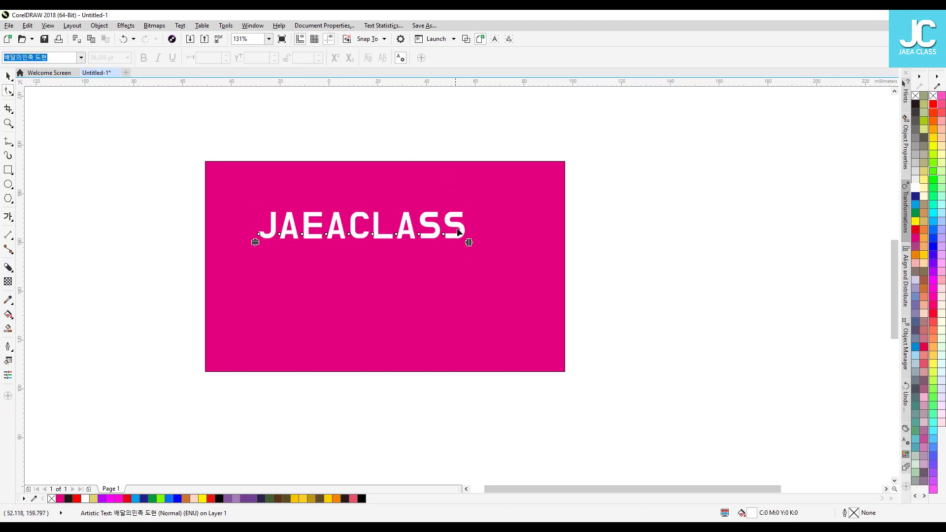
pyautogui.moveTo(469, 243); pyautogui.dragTo(439, 249)
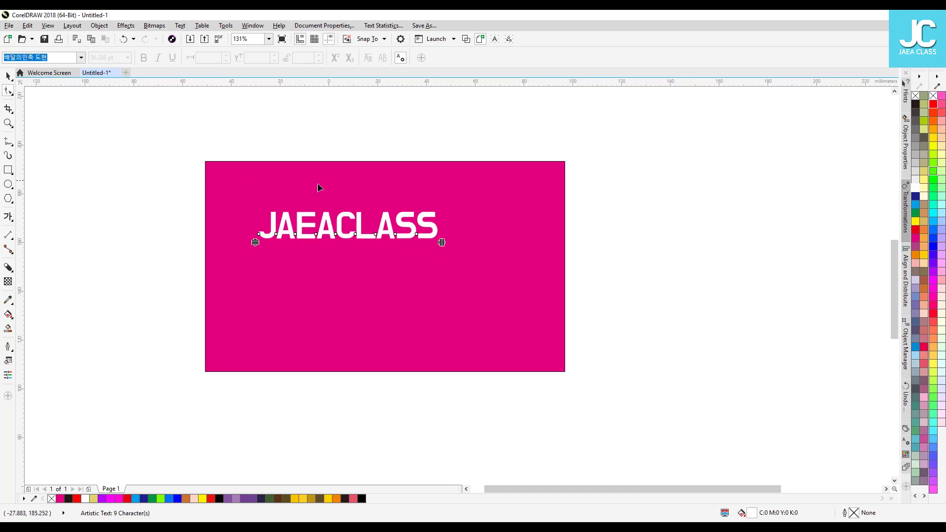
pyautogui.press('space')
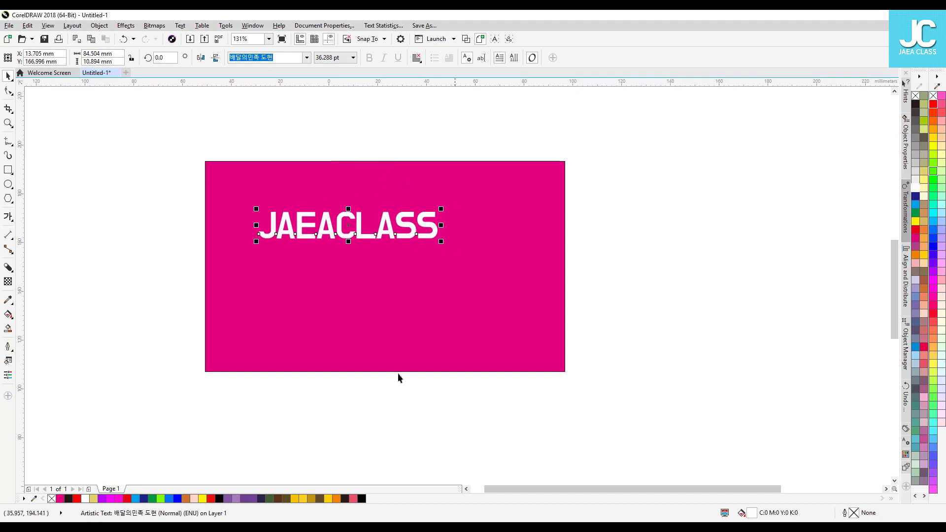
# - Shift the magenta rectangle behind the text so its centre lies at about X 20 mm, Y 163 mm
pyautogui.click(363, 147)
pyautogui.click(341, 183)
pyautogui.moveTo(341, 183); pyautogui.dragTo(358, 174)
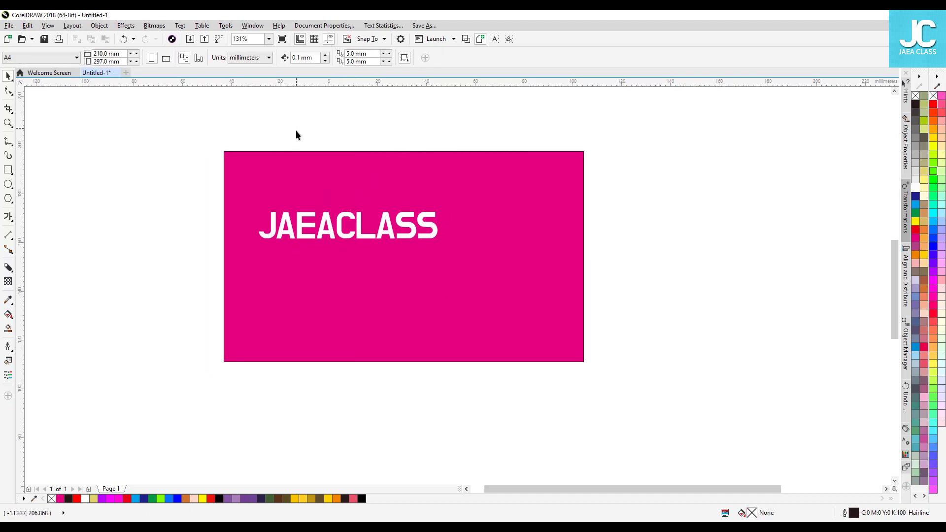
pyautogui.moveTo(274, 183); pyautogui.dragTo(248, 157)
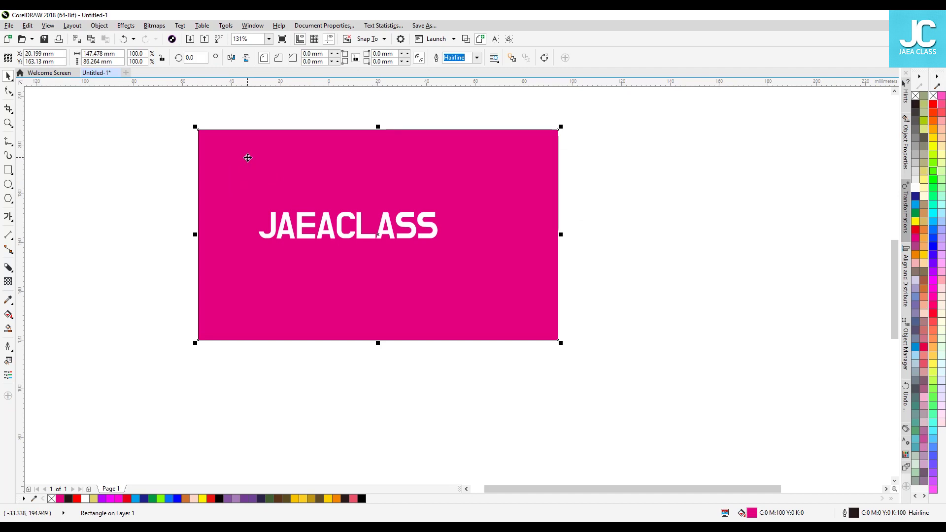
pyautogui.moveTo(158, 177); pyautogui.dragTo(460, 287)
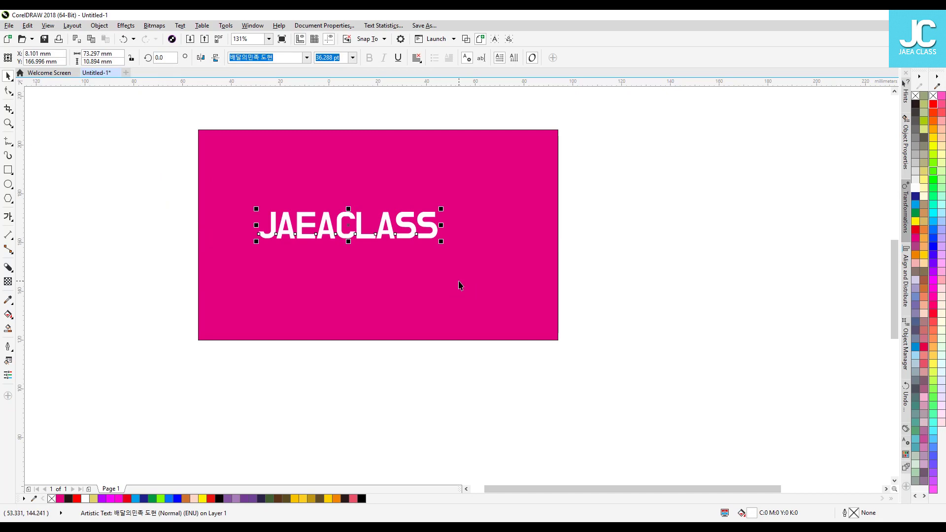
pyautogui.click(168, 226)
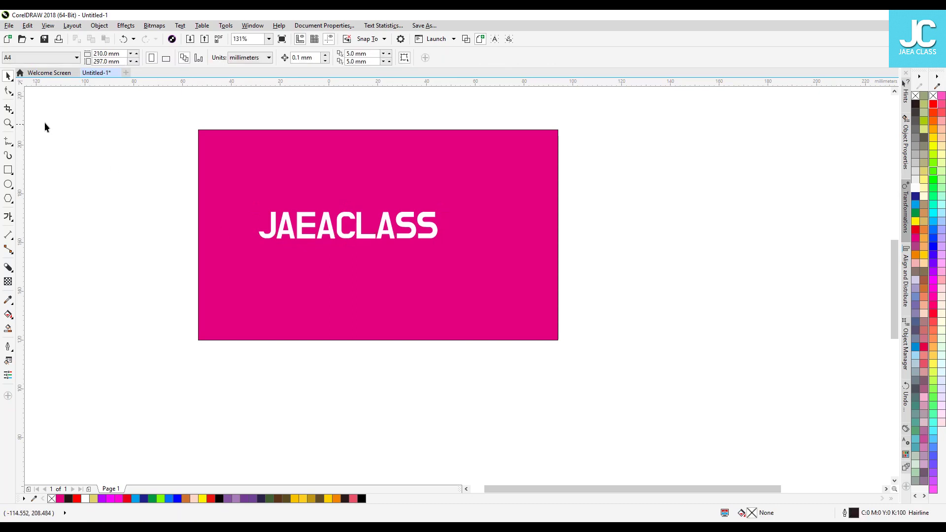
# - Create a rectangle the size of the A4 page and move the magenta rectangle with its text outside the page
pyautogui.click(8, 123)
pyautogui.rightClick(130, 145)
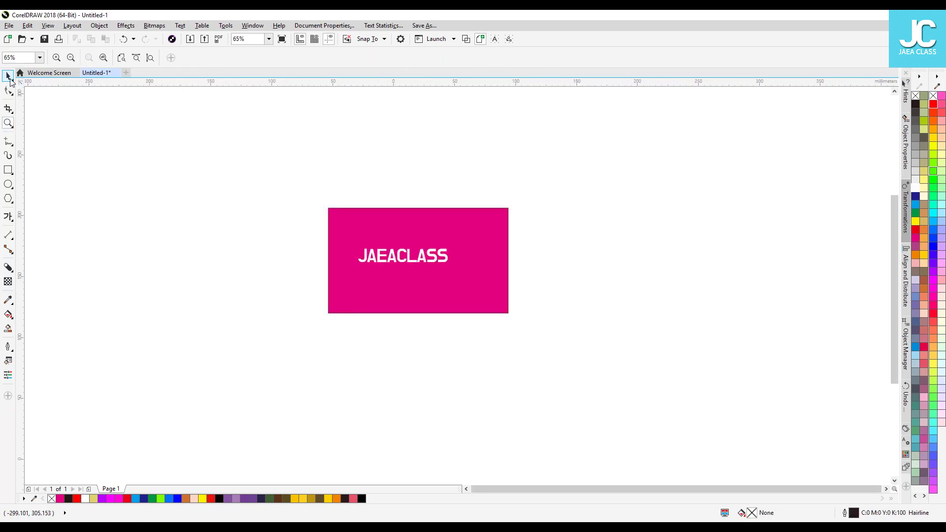
pyautogui.click(8, 76)
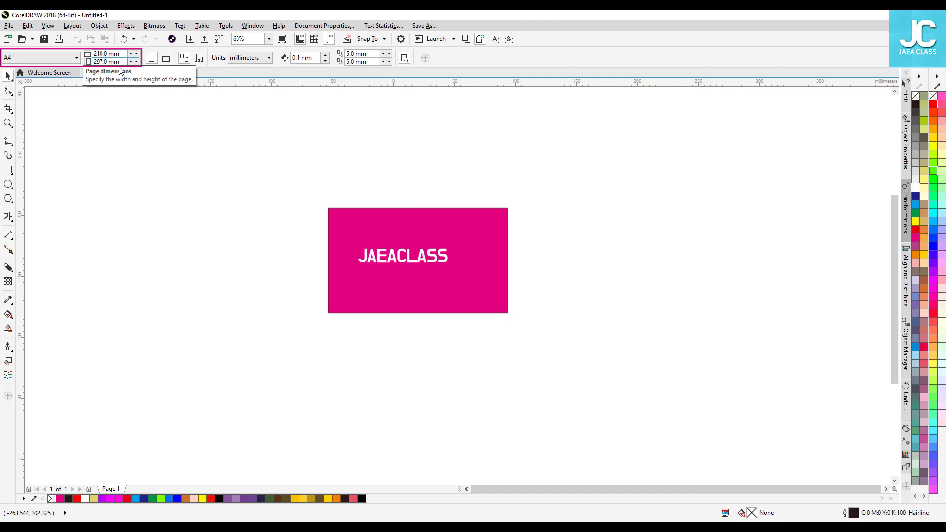
pyautogui.doubleClick(8, 170)
pyautogui.click(7, 76)
pyautogui.moveTo(687, 185); pyautogui.dragTo(317, 335)
pyautogui.moveTo(431, 270); pyautogui.dragTo(277, 269)
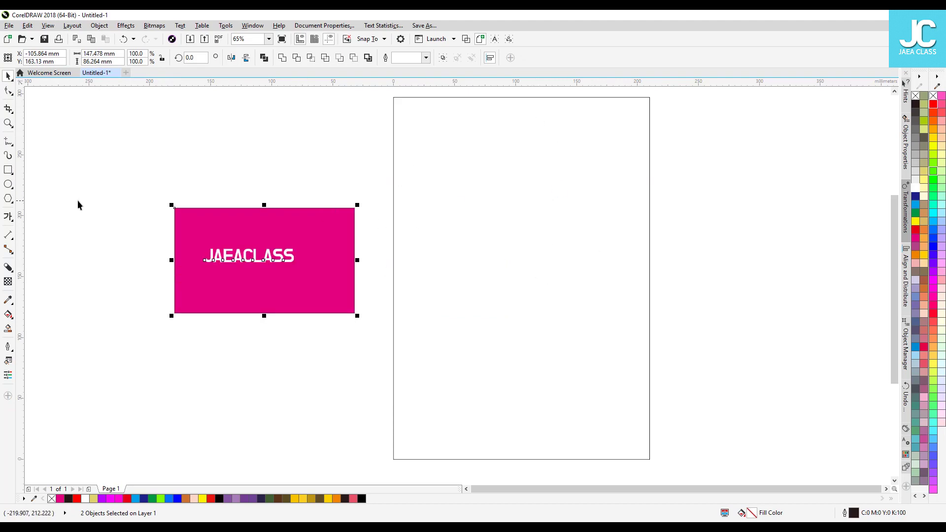
# - Place a vertical and a horizontal guideline near the page centre and delete both of them
pyautogui.moveTo(20, 210); pyautogui.dragTo(523, 231)
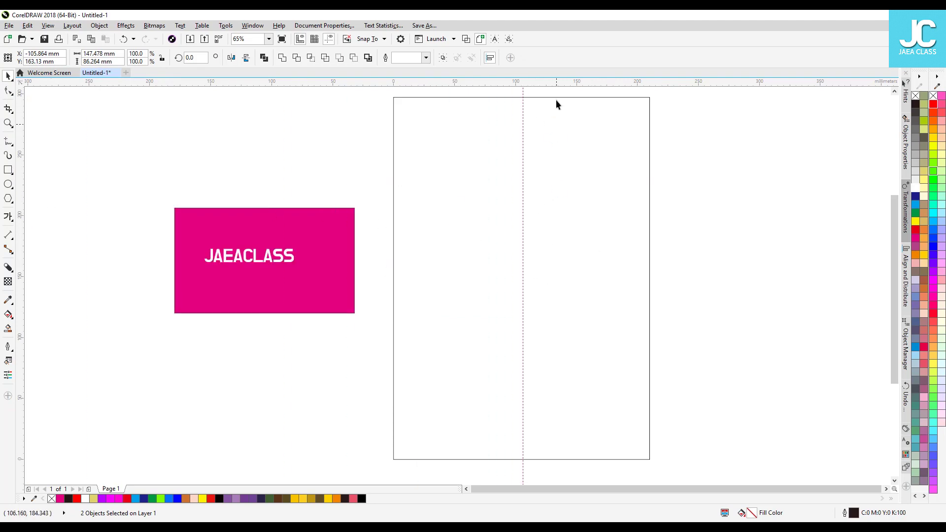
pyautogui.moveTo(558, 84); pyautogui.dragTo(548, 264)
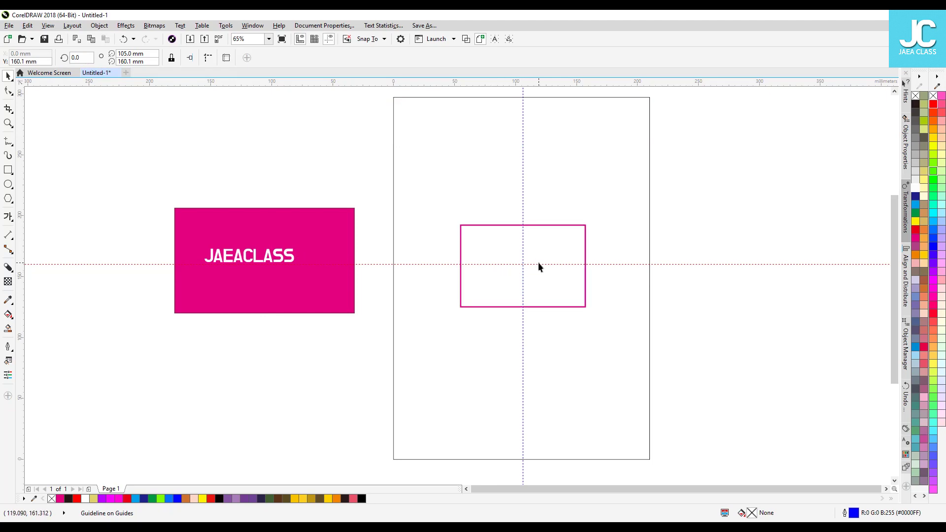
pyautogui.press('Delete')
pyautogui.click(524, 230)
pyautogui.press('Delete')
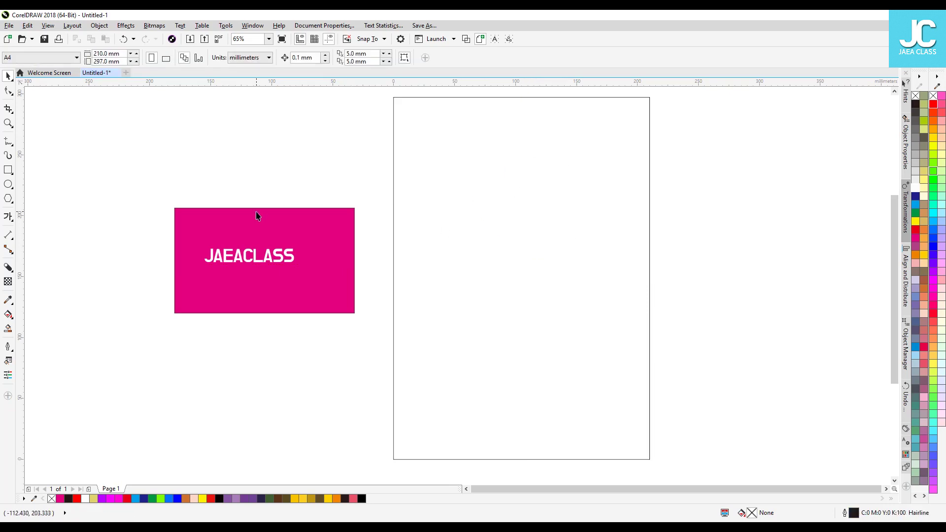
# - Align the magenta rectangle and the JAEACLASS text each to the centre of the page
pyautogui.moveTo(217, 263); pyautogui.dragTo(202, 251)
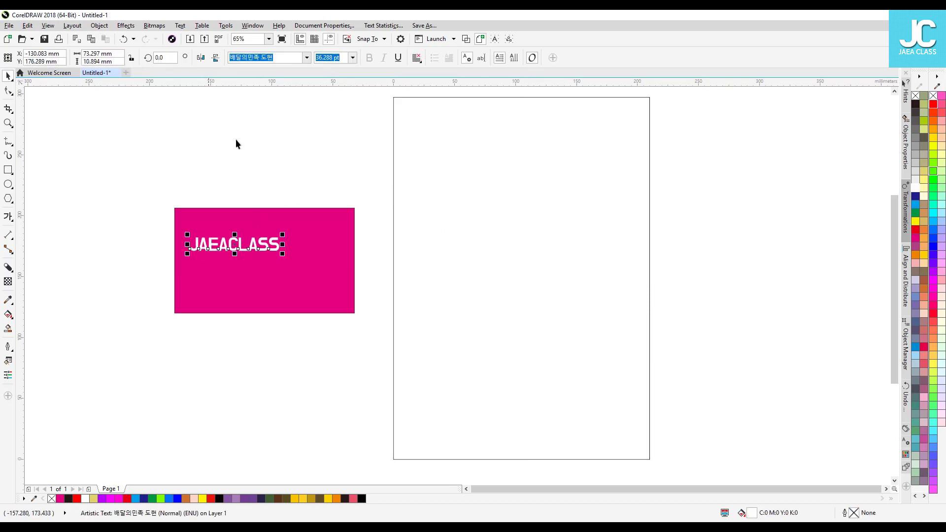
pyautogui.click(196, 217)
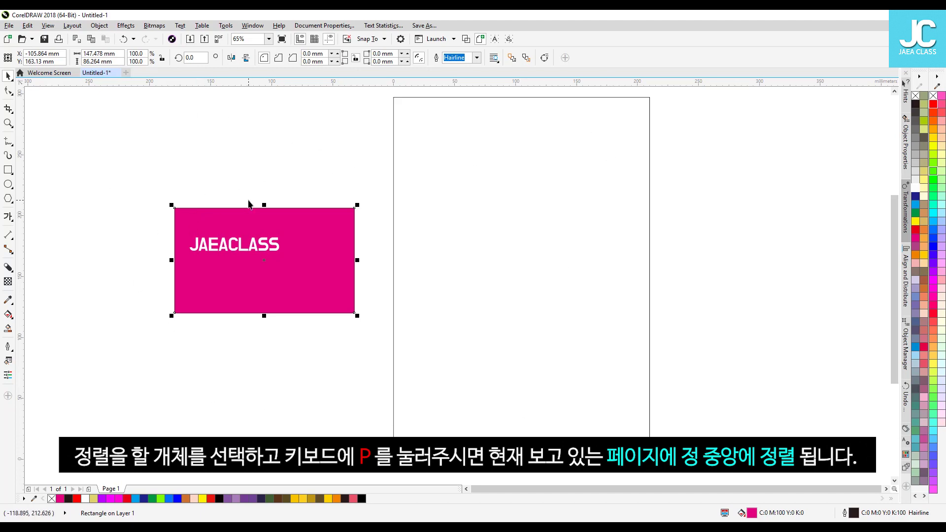
pyautogui.press('p')
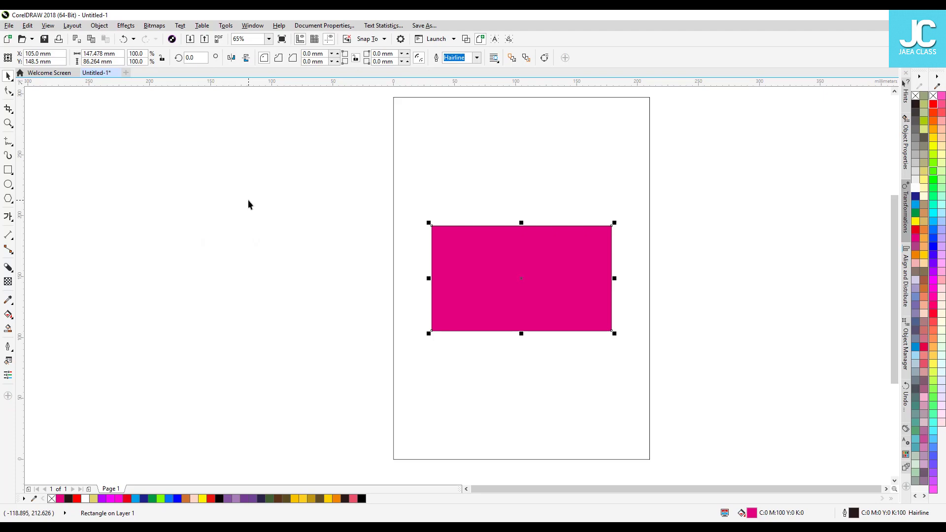
pyautogui.moveTo(95, 154); pyautogui.dragTo(398, 371)
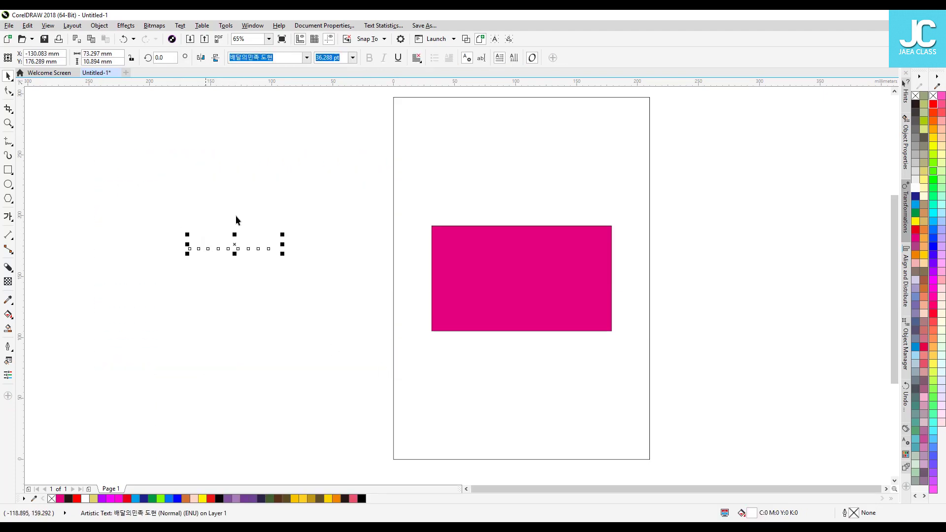
pyautogui.press('p')
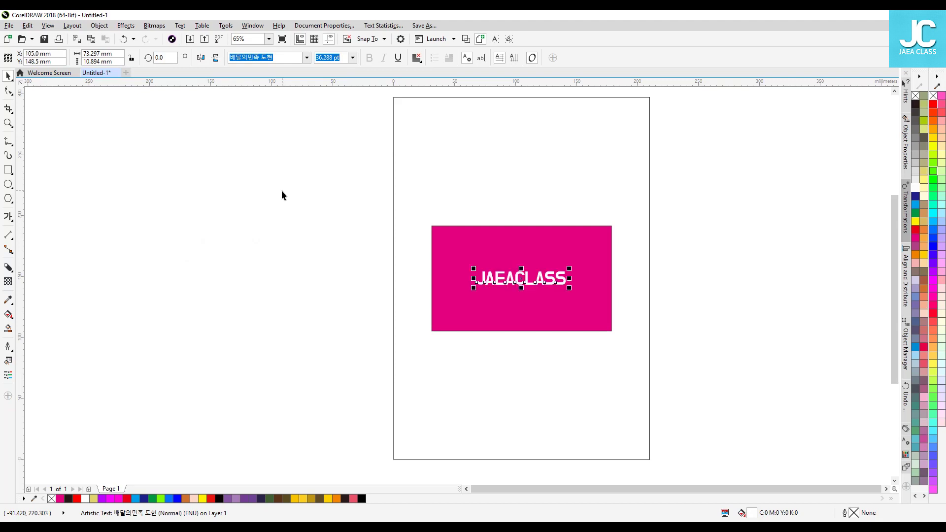
pyautogui.click(658, 203)
pyautogui.click(578, 235)
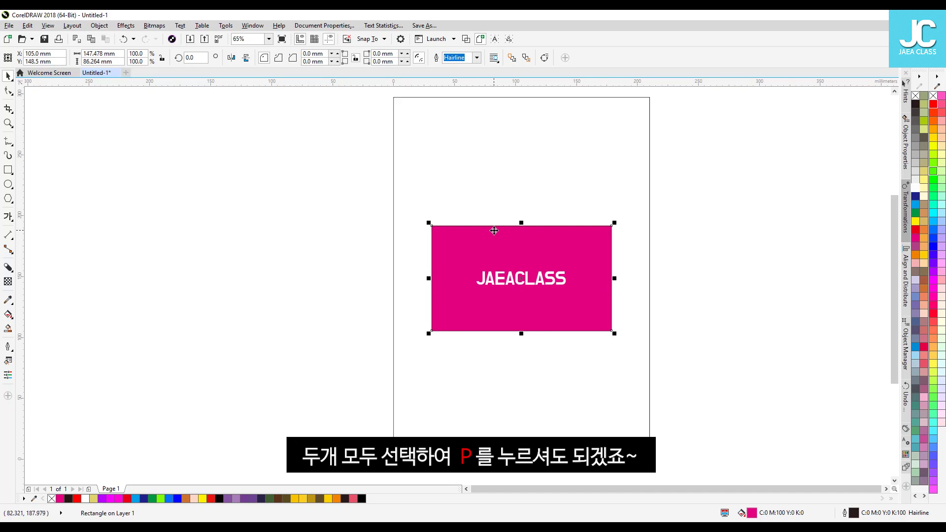
# - Draw a circle about 94 mm in diameter beside the page, fill it with orange-red and centre it on the page
pyautogui.click(296, 168)
pyautogui.click(8, 184)
pyautogui.moveTo(180, 166); pyautogui.dragTo(239, 226)
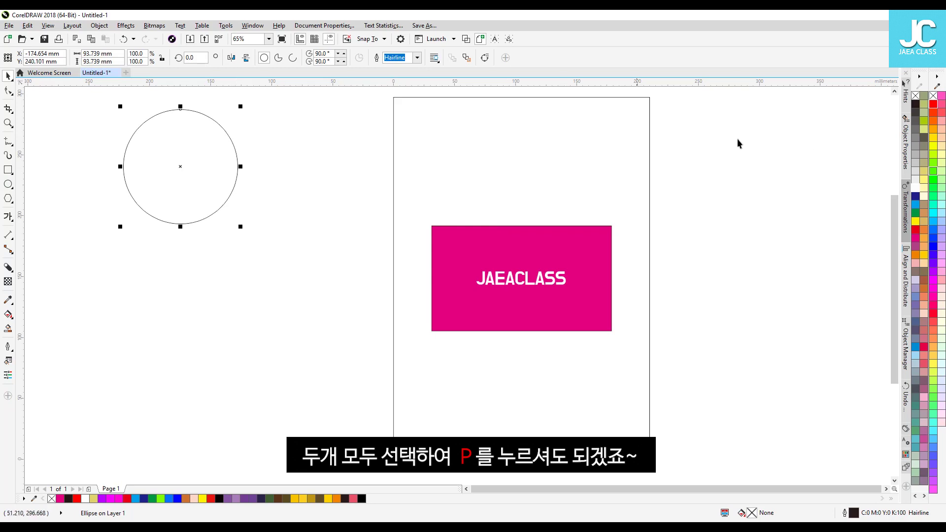
pyautogui.click(933, 112)
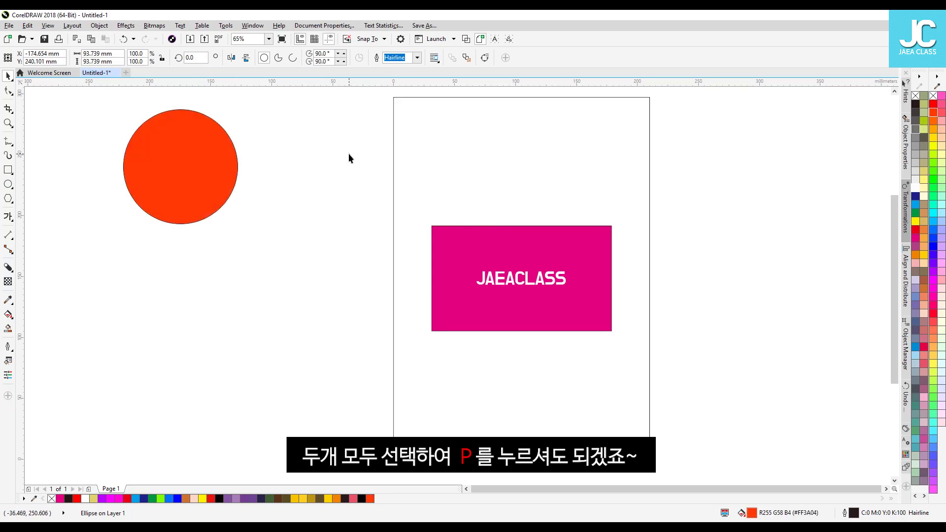
pyautogui.press('p')
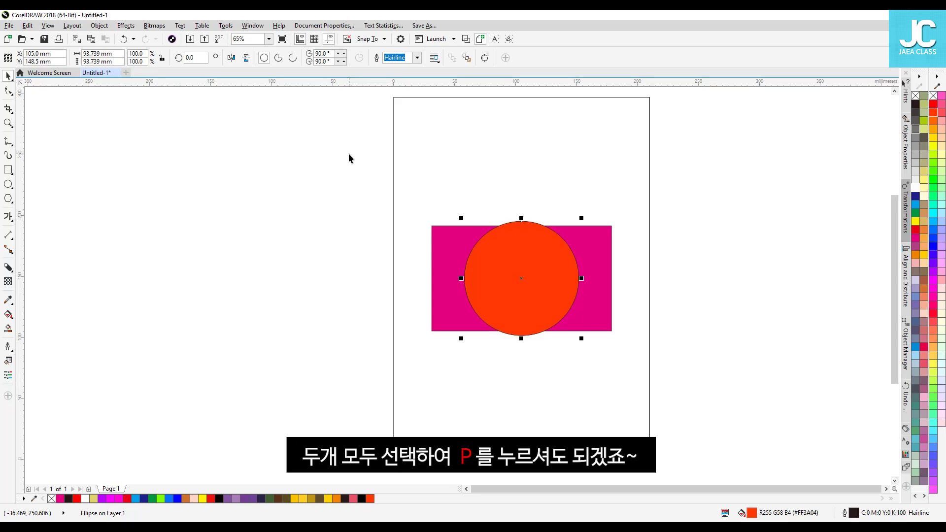
# - Draw a four-sided polygon about 61 mm wide and 38 mm high and centre it on the page
pyautogui.click(8, 198)
pyautogui.moveTo(112, 183); pyautogui.dragTo(185, 229)
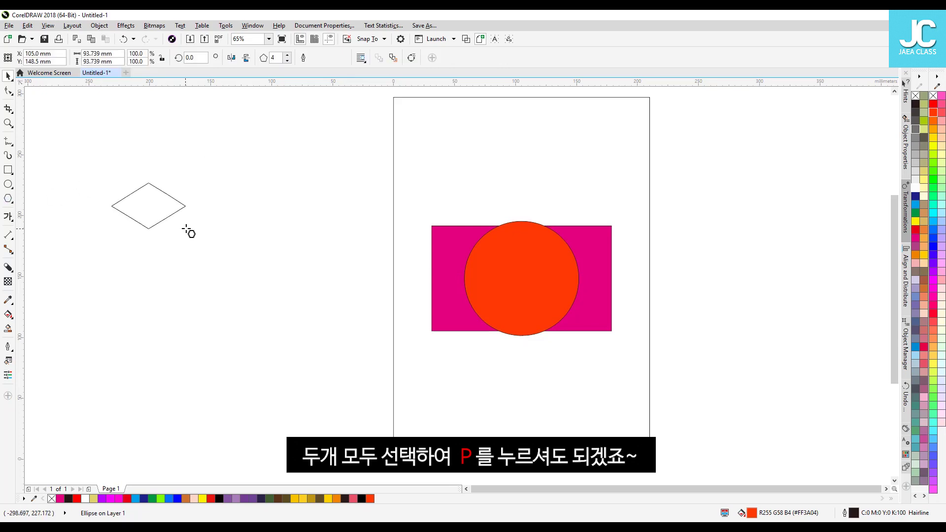
pyautogui.click(8, 75)
pyautogui.press('p')
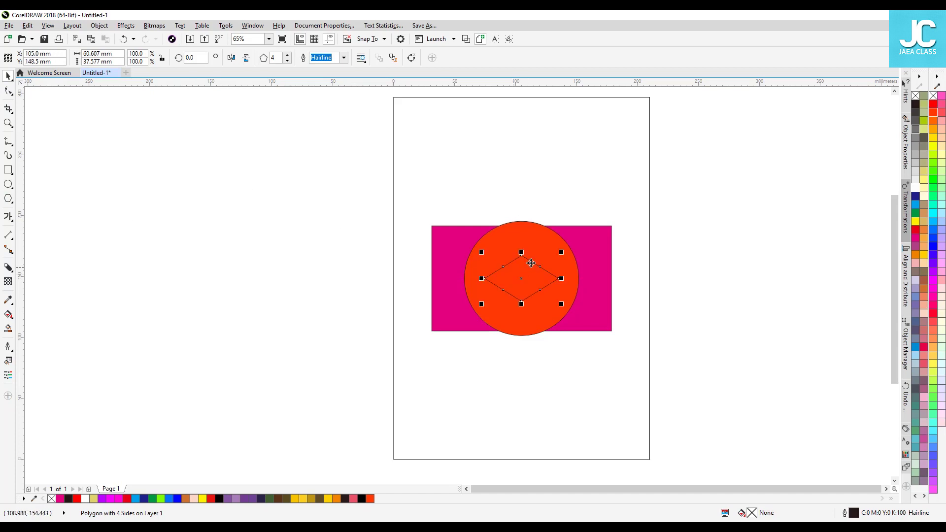
# - Clear the drawing by deleting the polygon, the circle, the page-sized rectangle, the magenta rectangle and the JAEACLASS text
pyautogui.press('Delete')
pyautogui.click(530, 231)
pyautogui.press('Delete')
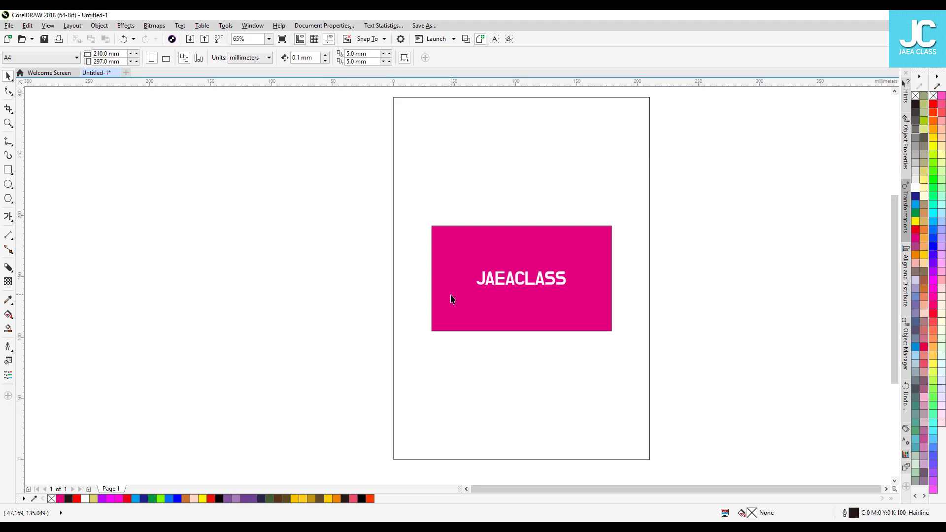
pyautogui.click(413, 175)
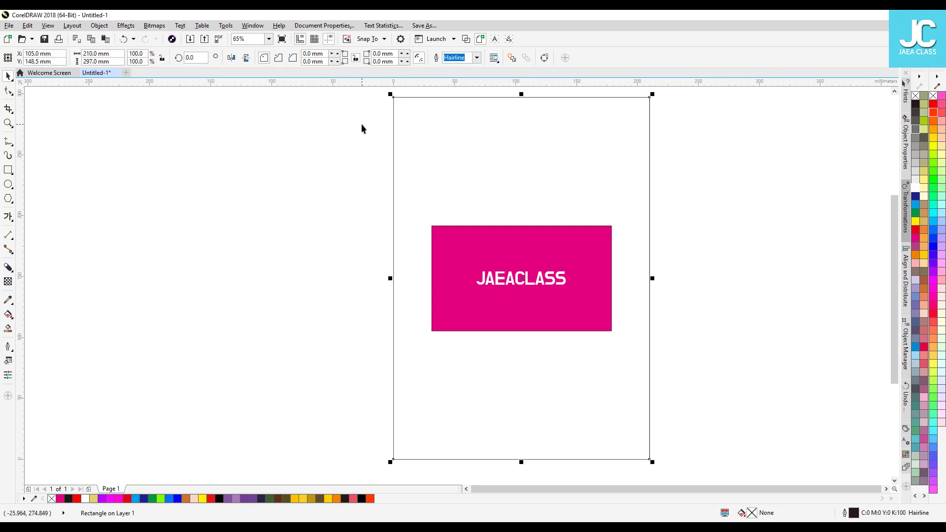
pyautogui.press('Delete')
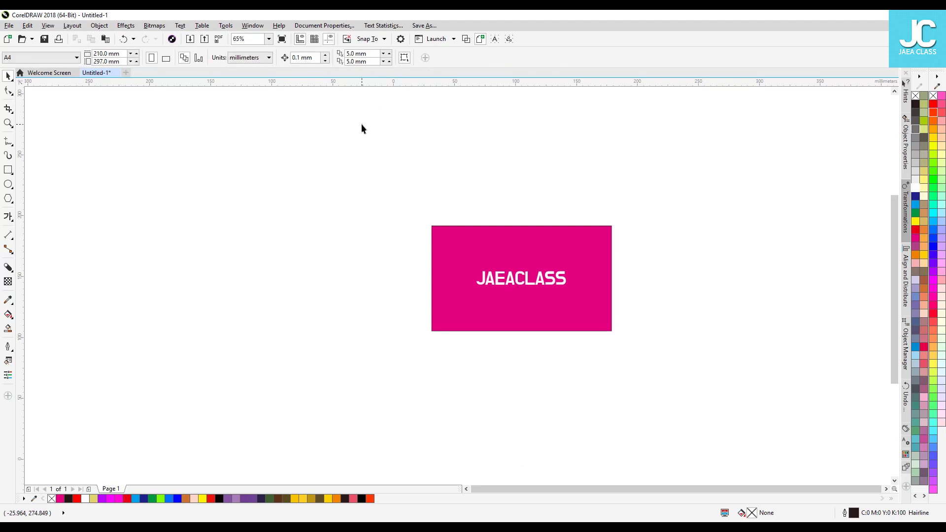
pyautogui.moveTo(363, 194); pyautogui.dragTo(705, 402)
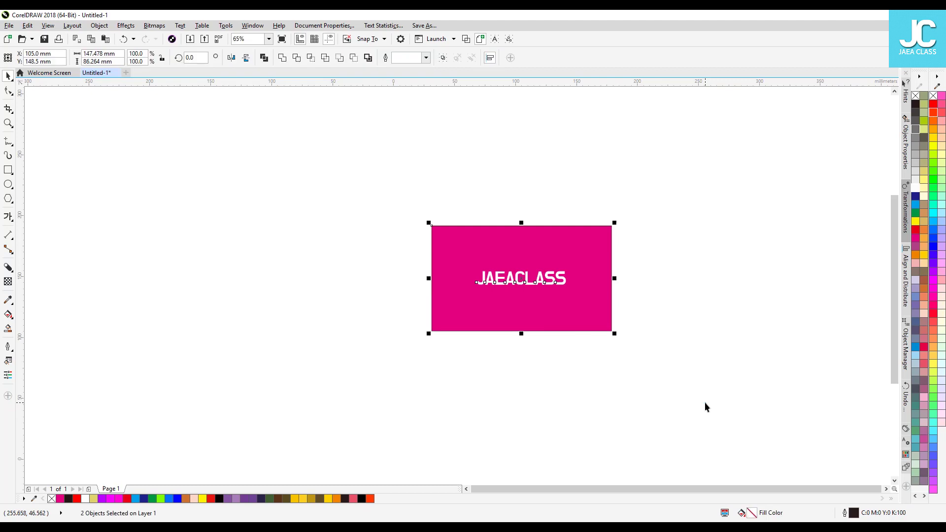
pyautogui.press('Delete')
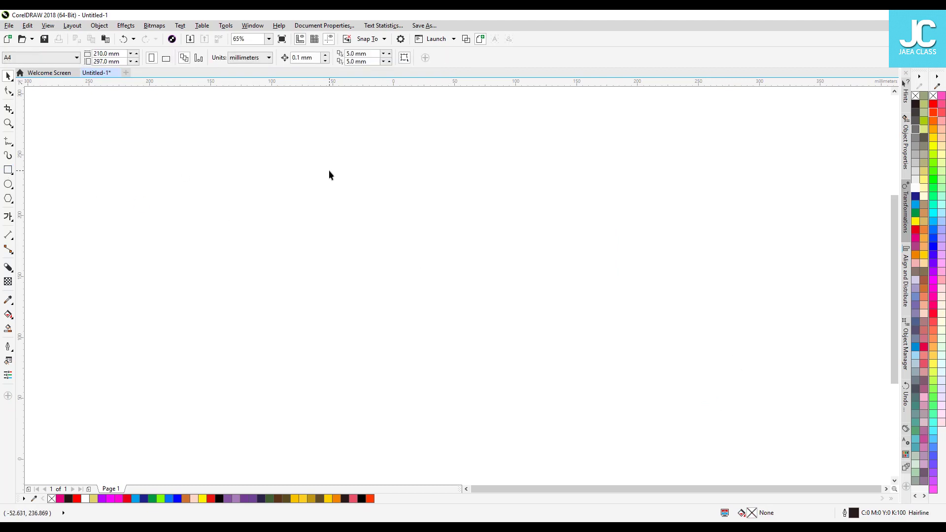
# - Draw a rectangle about 159 mm wide and 86 mm high and fill it with magenta
pyautogui.press('F6')
pyautogui.moveTo(166, 170); pyautogui.dragTo(361, 275)
pyautogui.press('space')
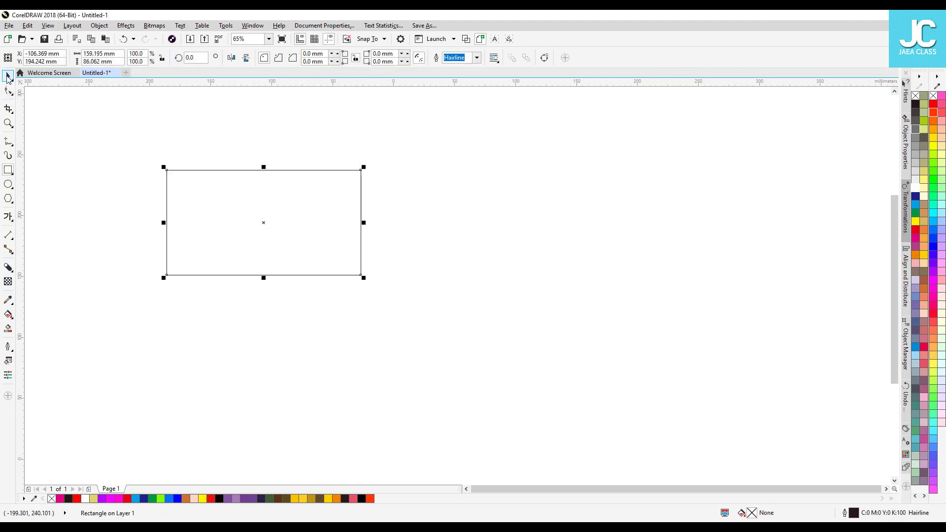
pyautogui.click(915, 239)
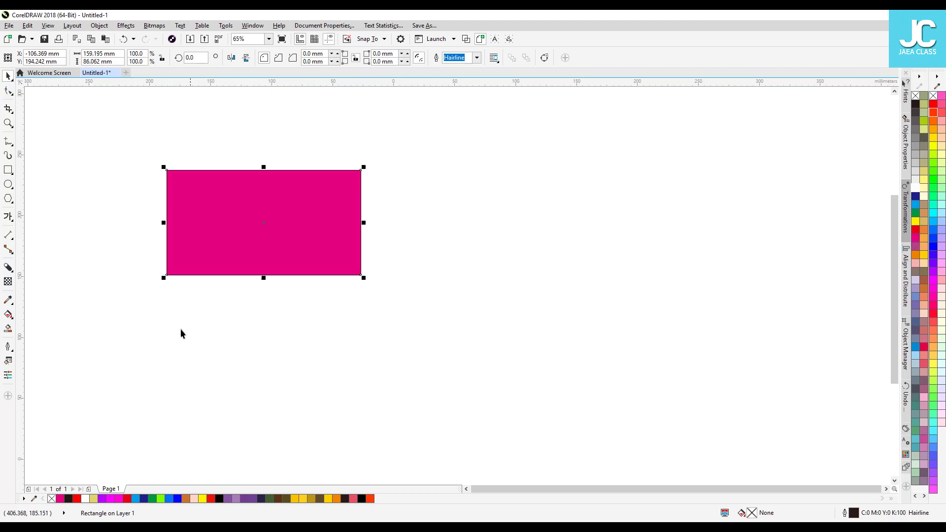
pyautogui.click(180, 329)
# - Add the artistic text JAEACLASS below the rectangle, set in the 배달의민족 도현 font at 24 pt
pyautogui.click(4, 221)
pyautogui.click(158, 313)
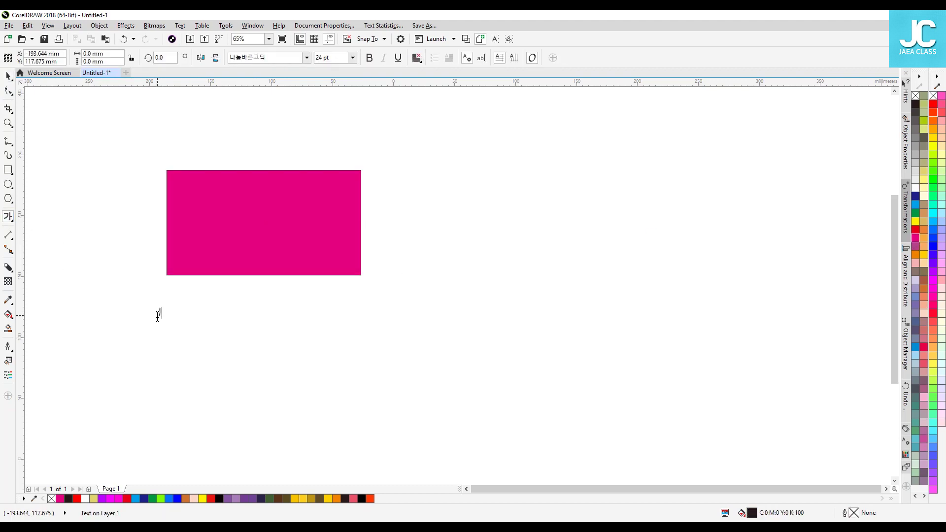
pyautogui.write('JAEACLASS')
pyautogui.click(8, 77)
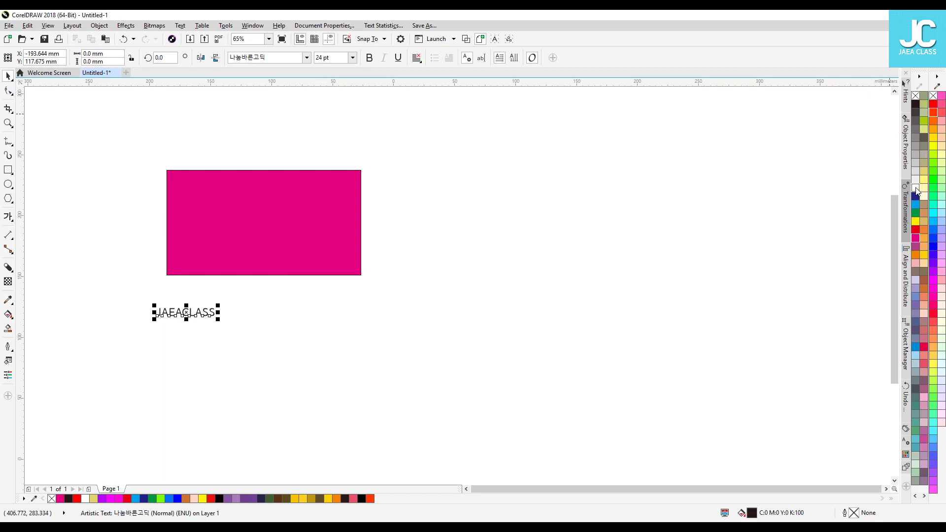
pyautogui.click(306, 57)
pyautogui.click(323, 89)
pyautogui.click(354, 58)
pyautogui.click(347, 168)
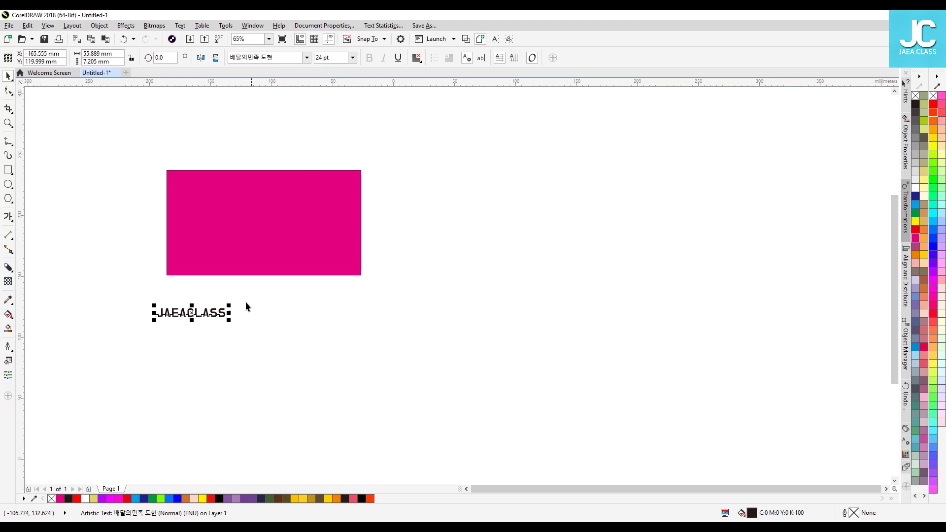
# - Enlarge the magenta rectangle and scale the JAEACLASS text to about 92 mm wide, placed in the rectangle's middle
pyautogui.moveTo(230, 305); pyautogui.dragTo(273, 221)
pyautogui.click(344, 170)
pyautogui.moveTo(363, 167); pyautogui.dragTo(402, 148)
pyautogui.click(343, 129)
pyautogui.click(291, 223)
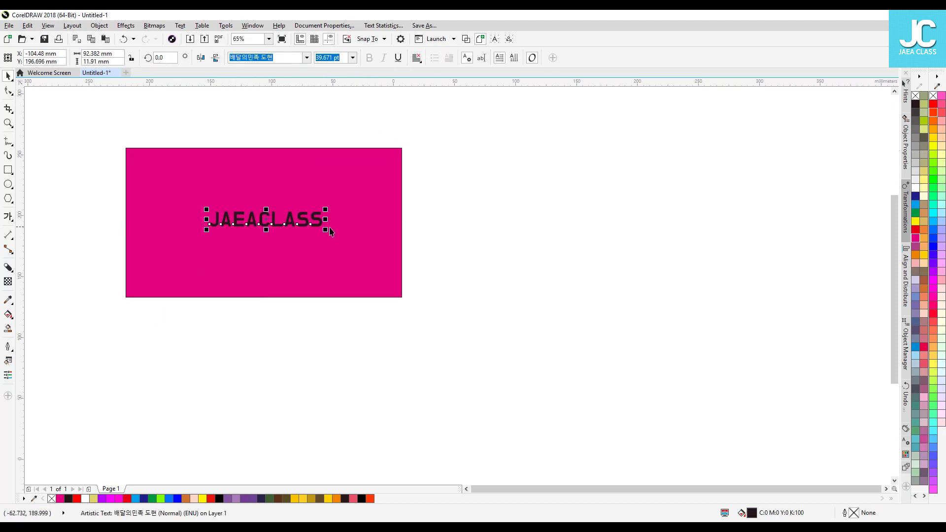
# - Fill the JAEACLASS text with white and tighten its letter spacing to a width of about 88 mm
pyautogui.click(916, 187)
pyautogui.press('F10')
pyautogui.moveTo(325, 230); pyautogui.dragTo(315, 232)
pyautogui.press('space')
# - Centre the magenta rectangle and the JAEACLASS text on the page
pyautogui.click(276, 183)
pyautogui.press('p')
pyautogui.moveTo(481, 125); pyautogui.dragTo(35, 323)
pyautogui.press('p')
pyautogui.click(731, 170)
pyautogui.press('F4')
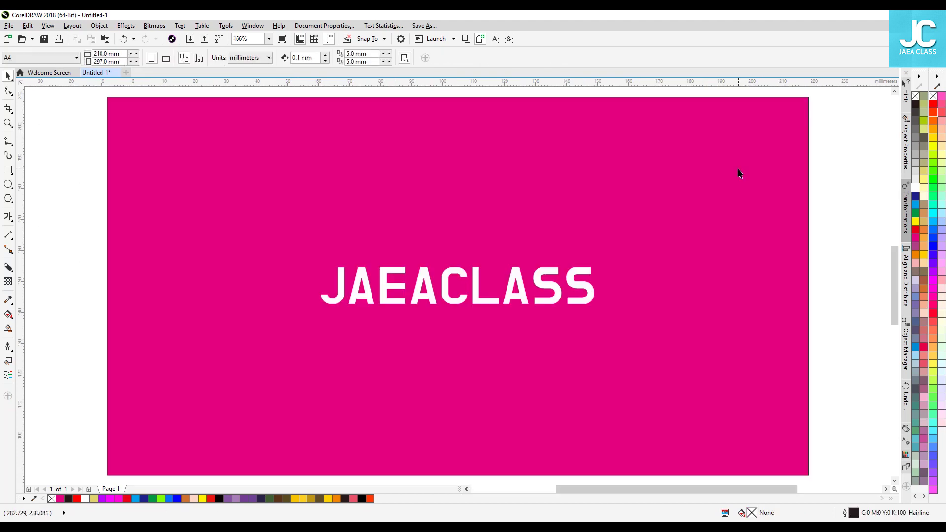
# - Enlarge the JAEACLASS text to about 55 pt and tighten its letter spacing to a width of about 109 mm
pyautogui.click(546, 280)
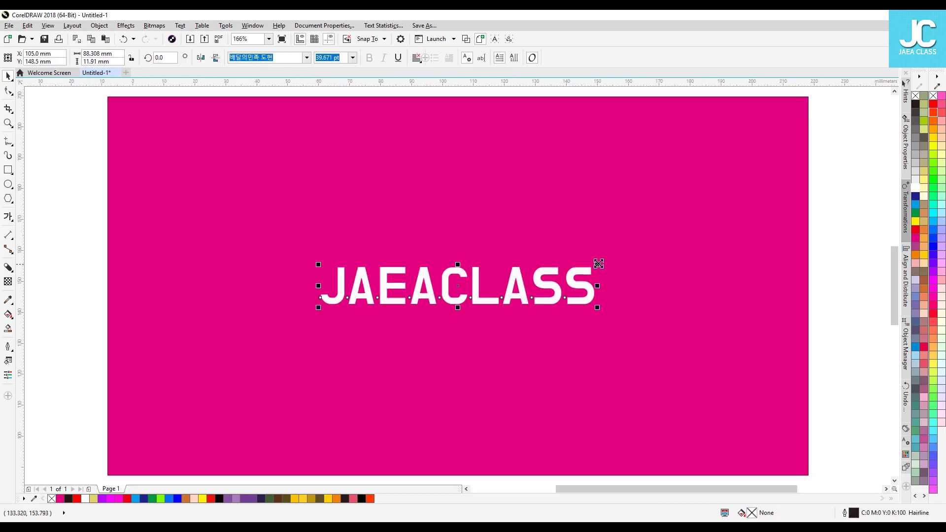
pyautogui.moveTo(642, 246); pyautogui.dragTo(653, 241)
pyautogui.press('F10')
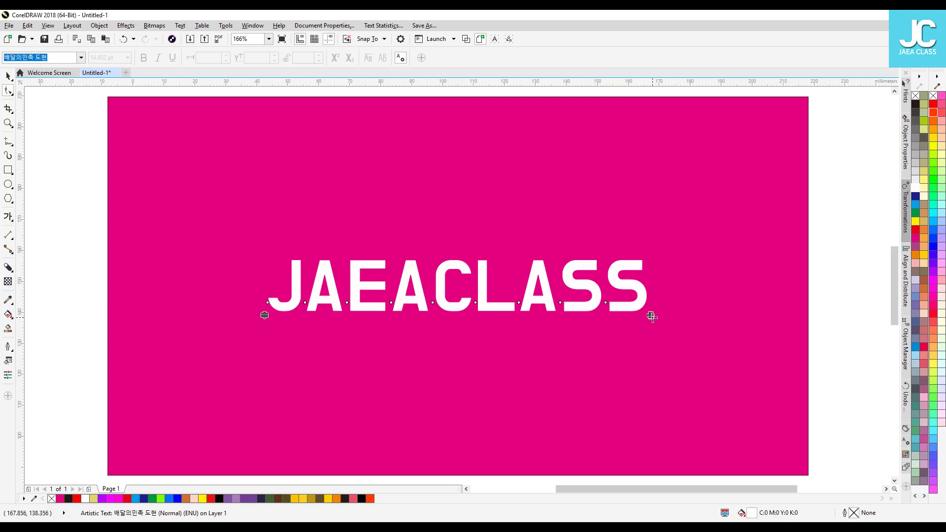
pyautogui.moveTo(650, 316); pyautogui.dragTo(604, 316)
pyautogui.press('space')
# - Align the resized JAEACLASS text to the centre of the magenta rectangle
pyautogui.hotkey('ctrl', 'a')
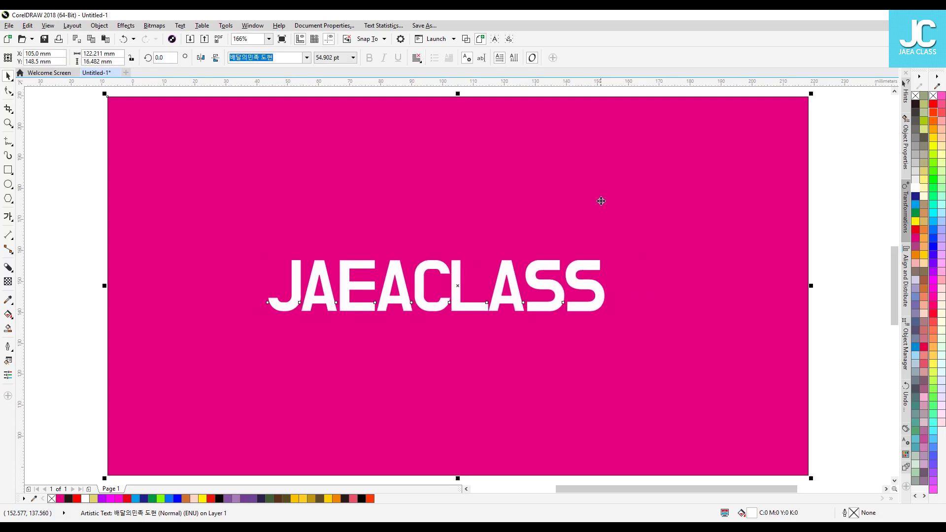
pyautogui.press('e')
pyautogui.press('Escape')
pyautogui.scroll(-3, 511, 285)
# - Apply a Block Shadow to the JAEACLASS text, cast down to the right about 87 mm deep in a direction of about 300°
pyautogui.moveTo(245, 241); pyautogui.dragTo(591, 327)
pyautogui.click(591, 327)
pyautogui.moveTo(711, 264); pyautogui.dragTo(269, 340)
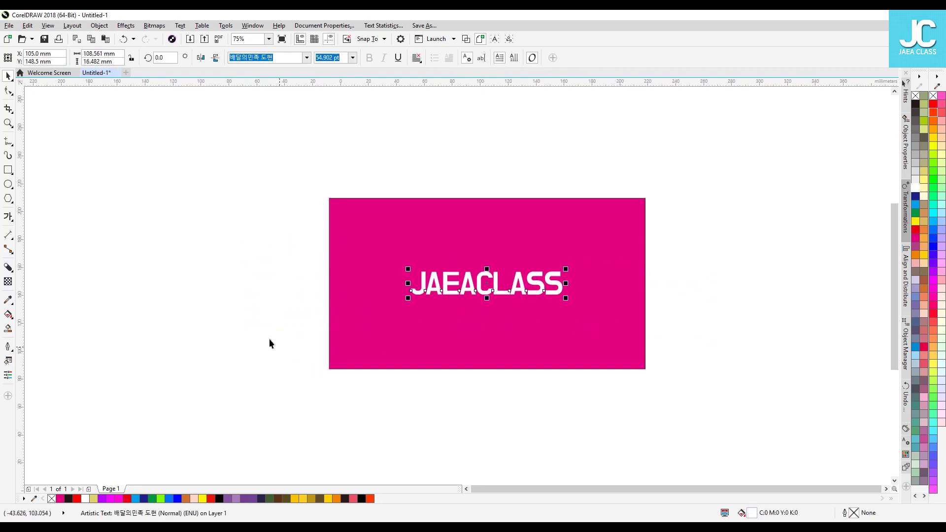
pyautogui.click(8, 267)
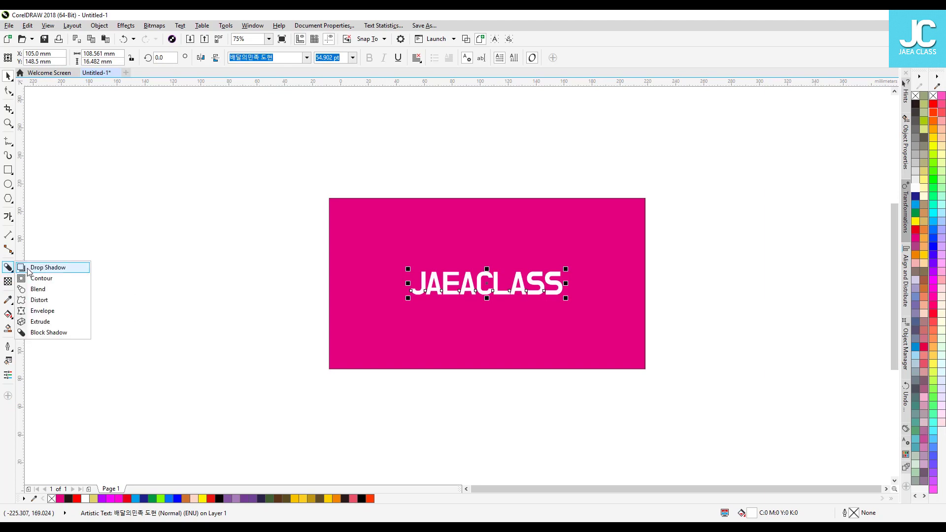
pyautogui.click(27, 268)
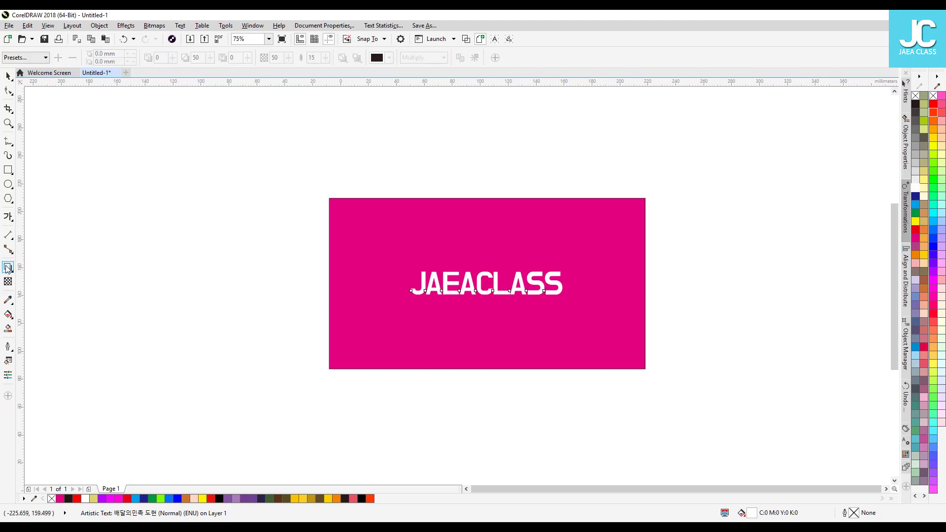
pyautogui.click(8, 269)
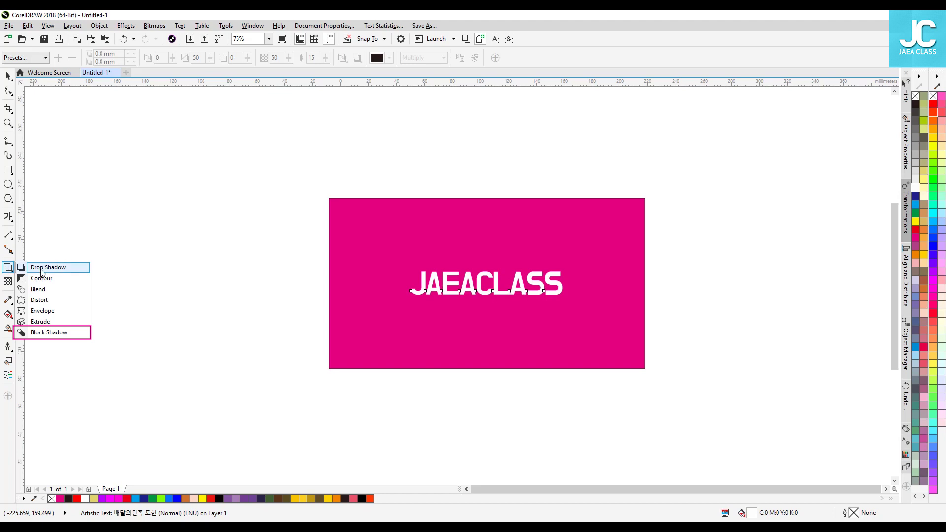
pyautogui.click(43, 332)
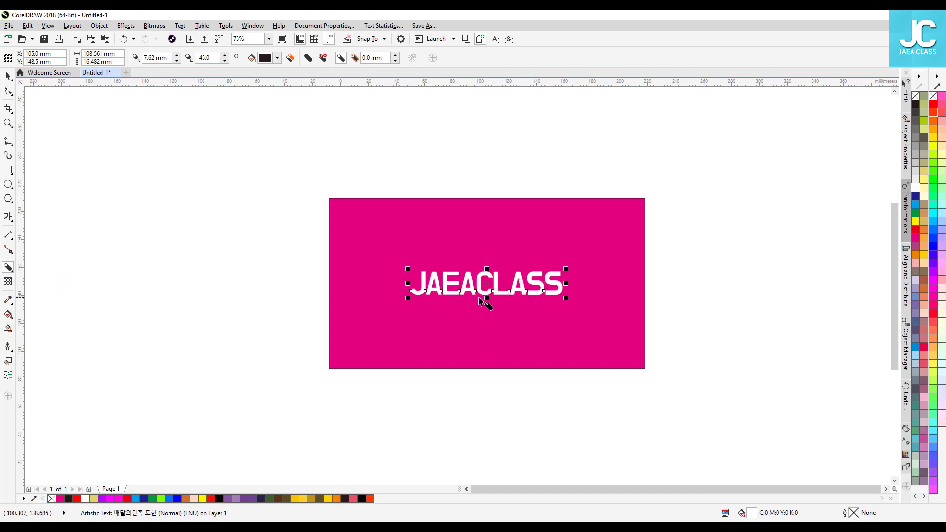
pyautogui.moveTo(479, 289); pyautogui.dragTo(530, 386)
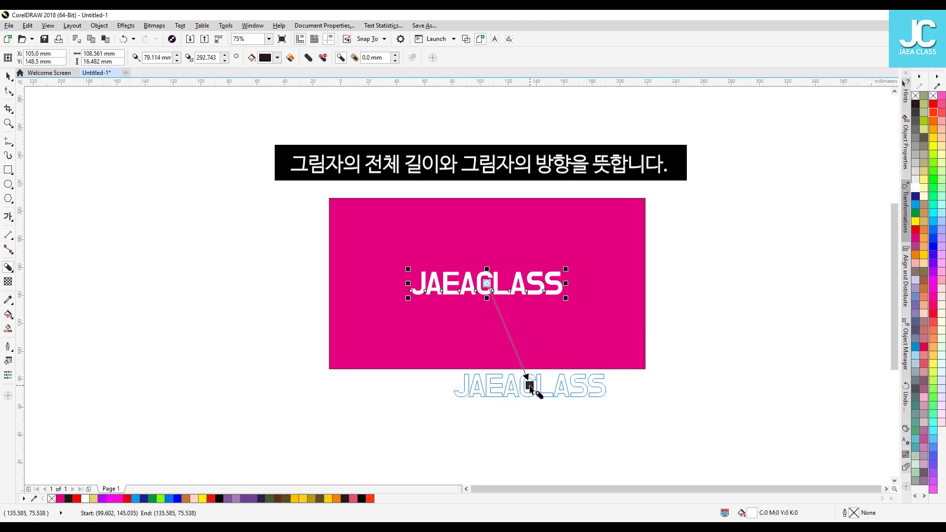
pyautogui.moveTo(529, 385); pyautogui.dragTo(515, 319)
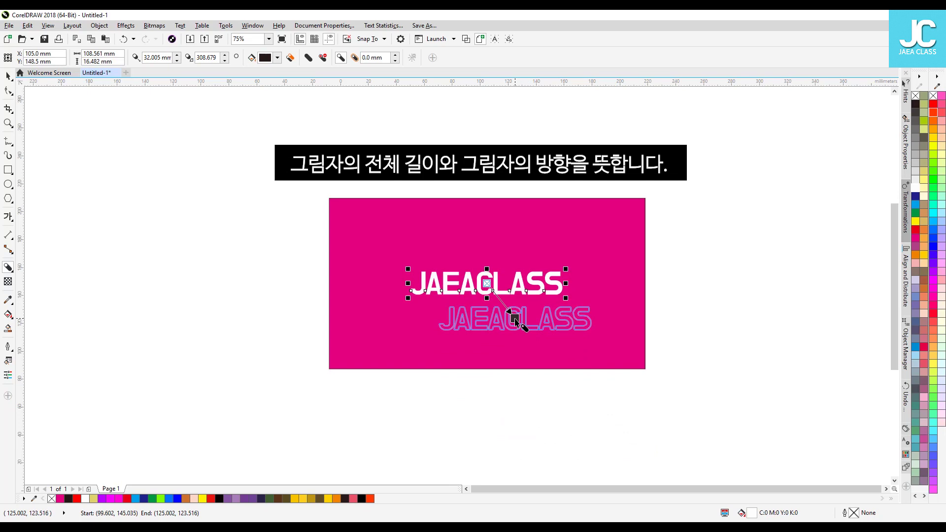
pyautogui.moveTo(515, 319); pyautogui.dragTo(546, 391)
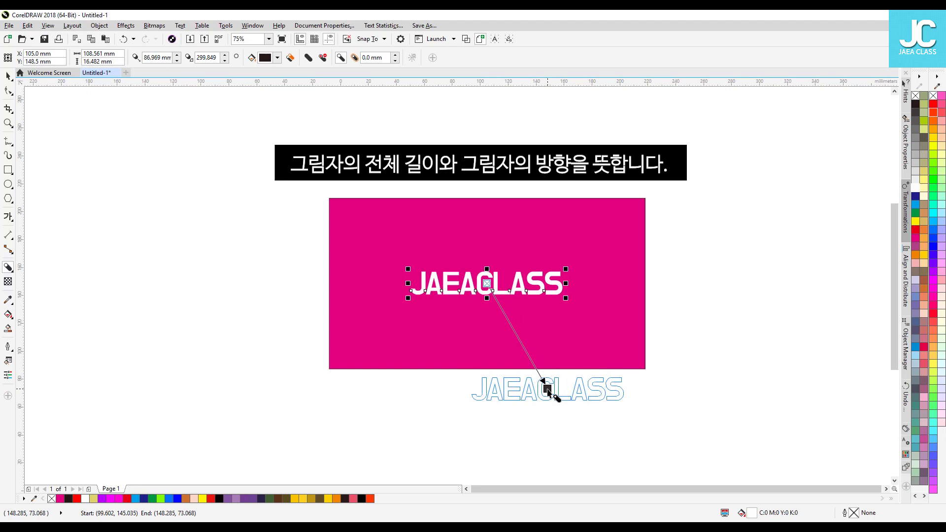
pyautogui.moveTo(547, 390); pyautogui.dragTo(546, 390)
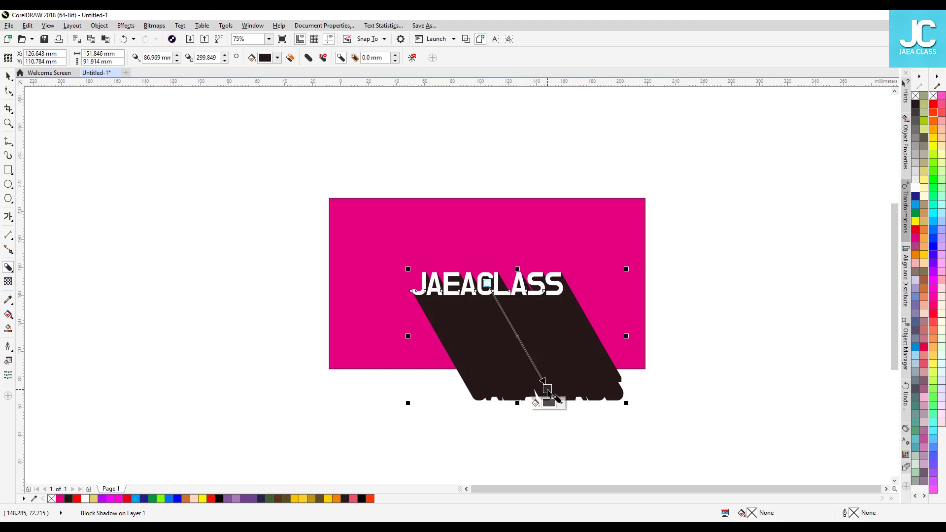
# - Recolour the block shadow blue with the CMYK values C 91, M 67, Y 0, K 0
pyautogui.click(548, 404)
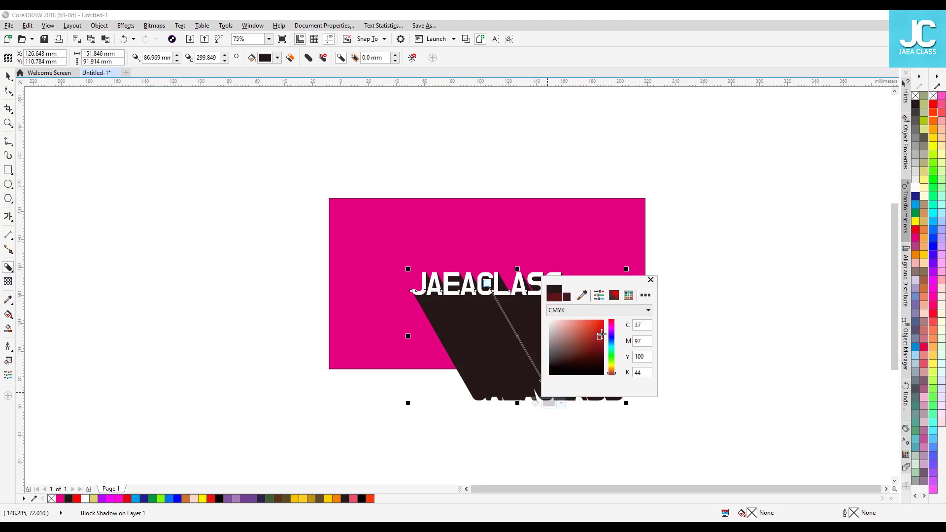
pyautogui.click(609, 320)
pyautogui.click(611, 340)
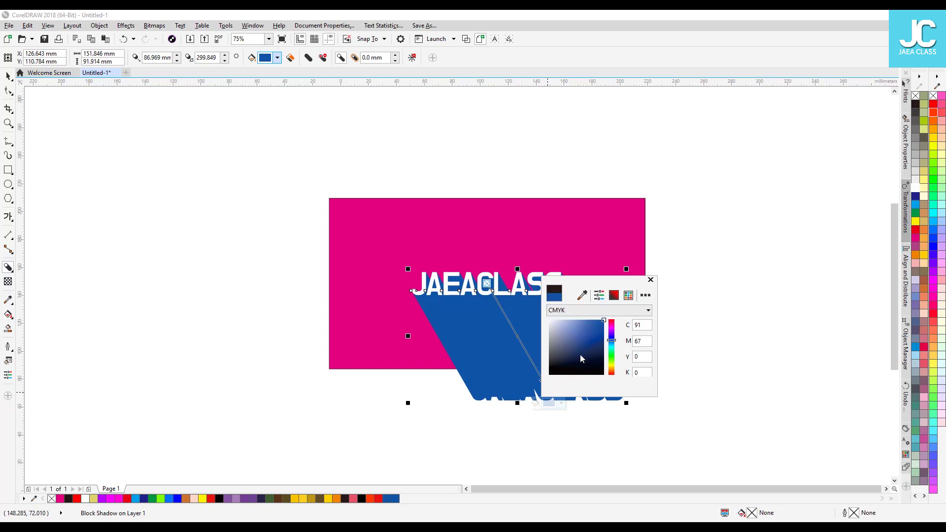
pyautogui.click(698, 355)
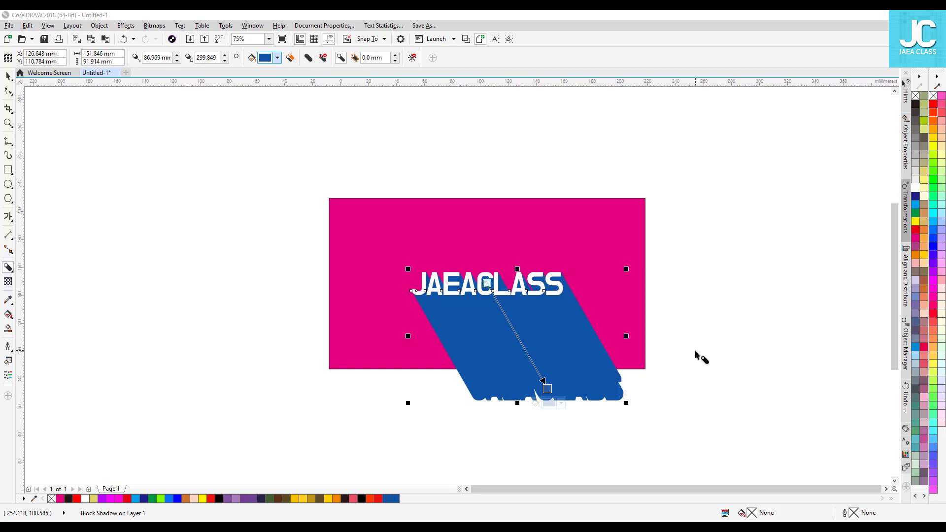
pyautogui.click(549, 400)
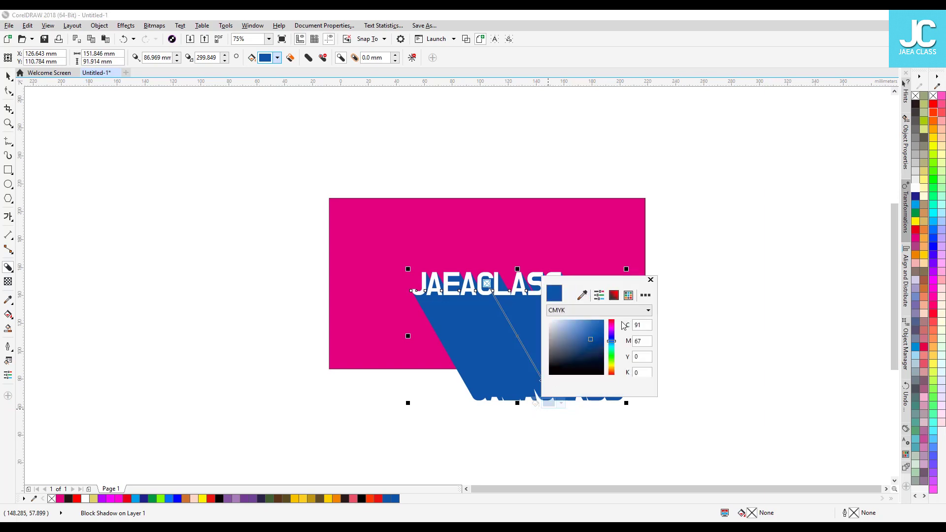
pyautogui.click(650, 280)
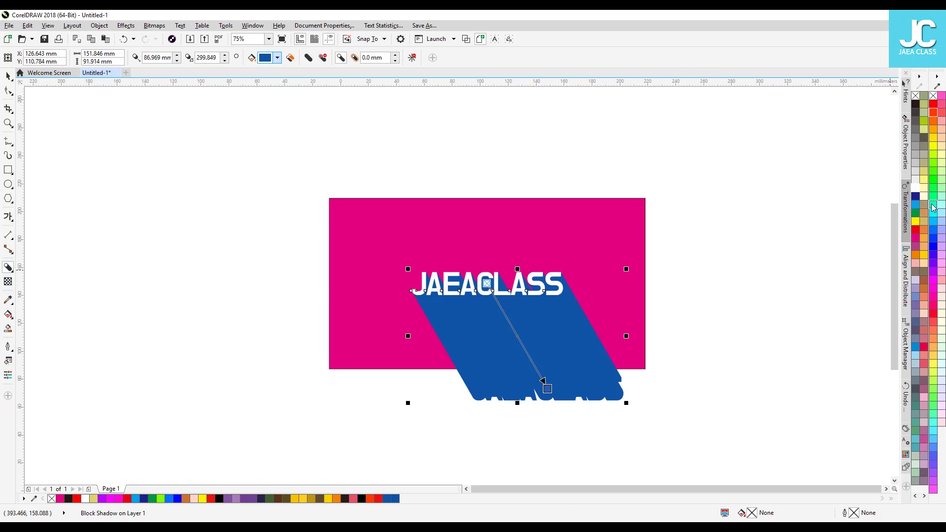
# - Recolour the block shadow turquoise from the colour palette and return it to black
pyautogui.moveTo(934, 207); pyautogui.dragTo(550, 394)
pyautogui.moveTo(550, 394); pyautogui.dragTo(550, 394)
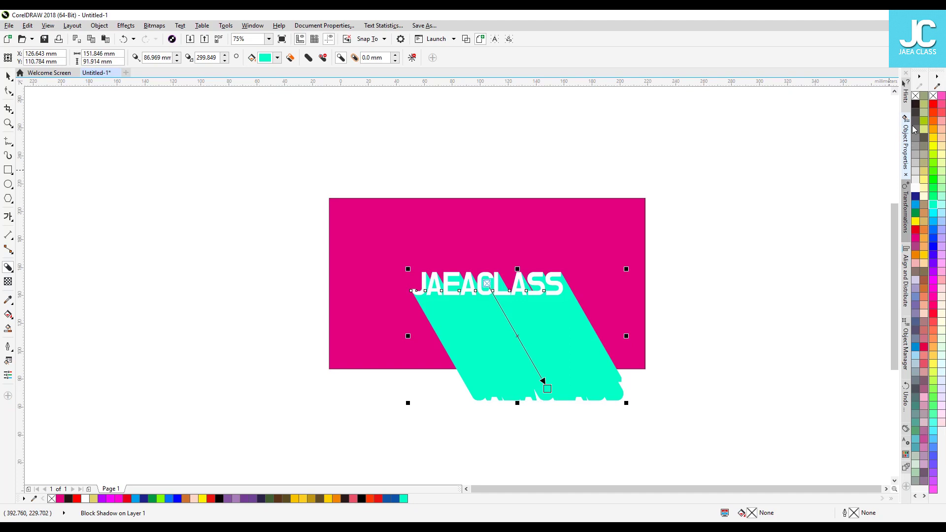
pyautogui.moveTo(916, 106); pyautogui.dragTo(548, 390)
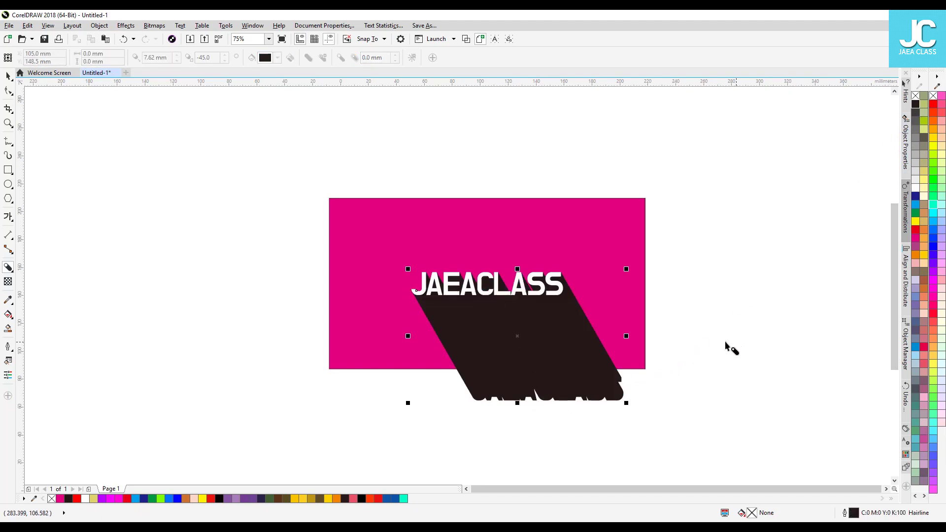
pyautogui.click(8, 76)
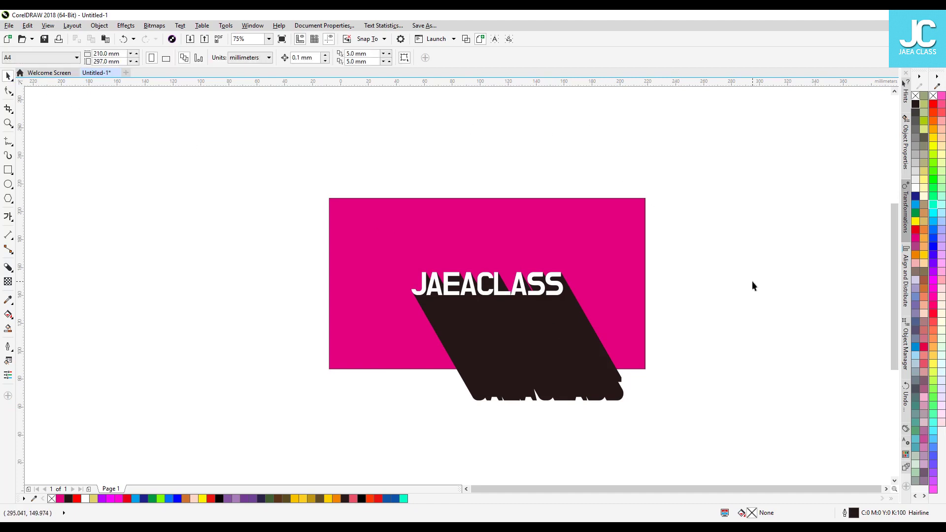
# - Select the text's black block shadow and examine it close up
pyautogui.click(8, 123)
pyautogui.click(327, 183)
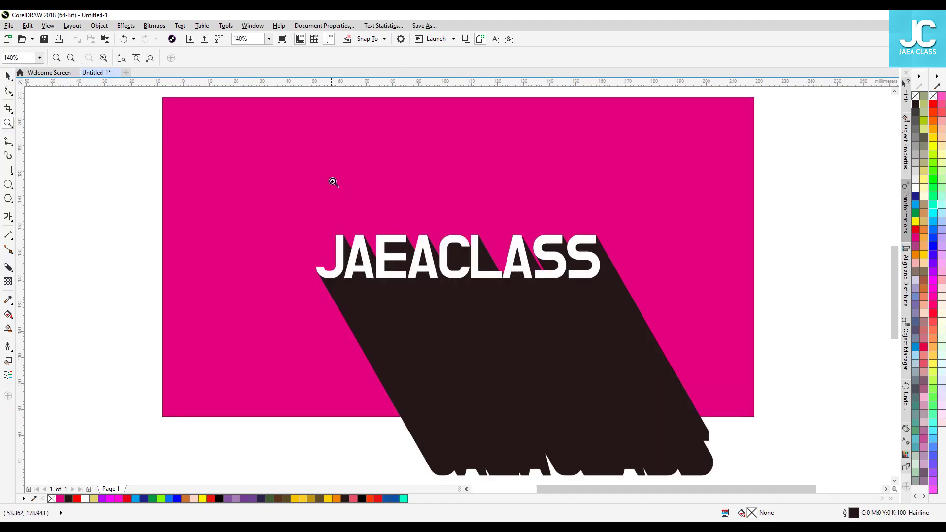
pyautogui.click(8, 76)
pyautogui.click(566, 371)
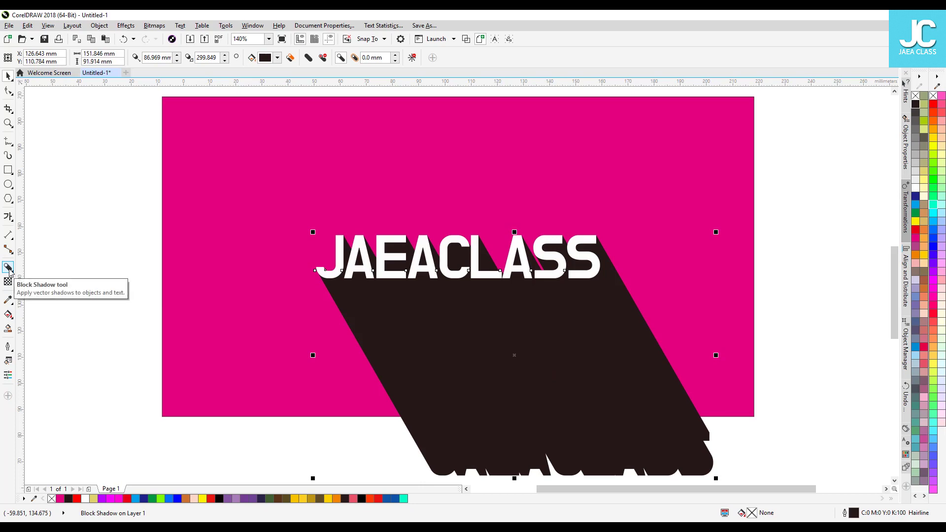
pyautogui.click(242, 221)
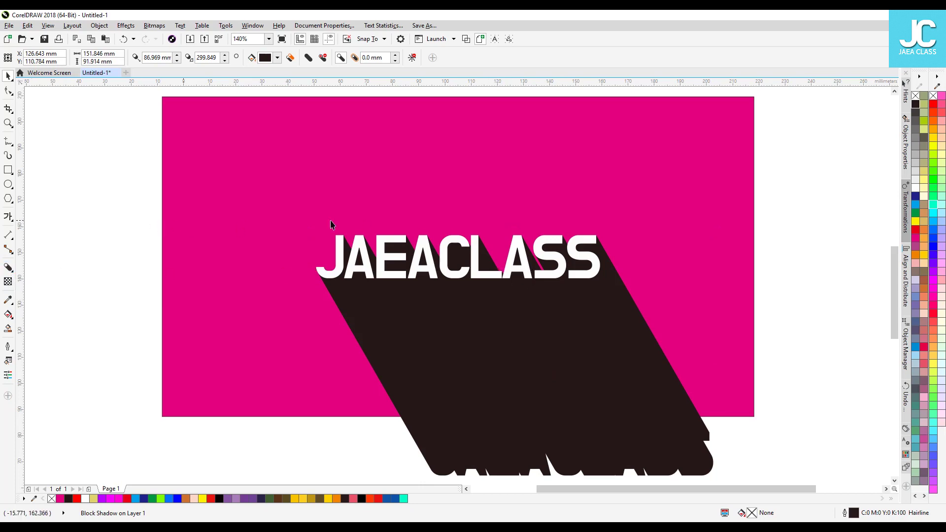
# - Try moving the JAEACLASS text with its block shadow still attached, and undo the moves
pyautogui.moveTo(465, 247); pyautogui.dragTo(485, 146)
pyautogui.moveTo(481, 182); pyautogui.dragTo(510, 226)
pyautogui.hotkey('ctrl', 'z')
pyautogui.hotkey('ctrl', 'z')
pyautogui.hotkey('ctrl', 'z')
pyautogui.hotkey('ctrl', 'z')
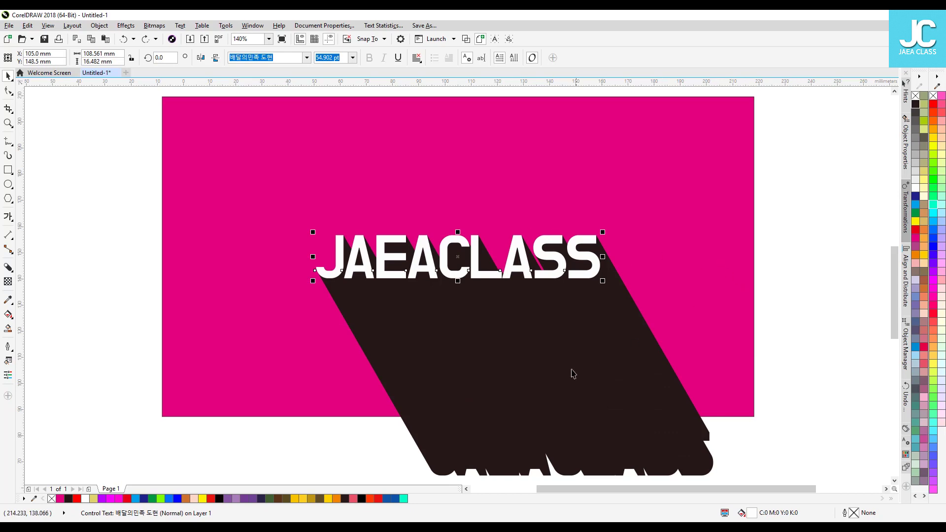
pyautogui.click(571, 370)
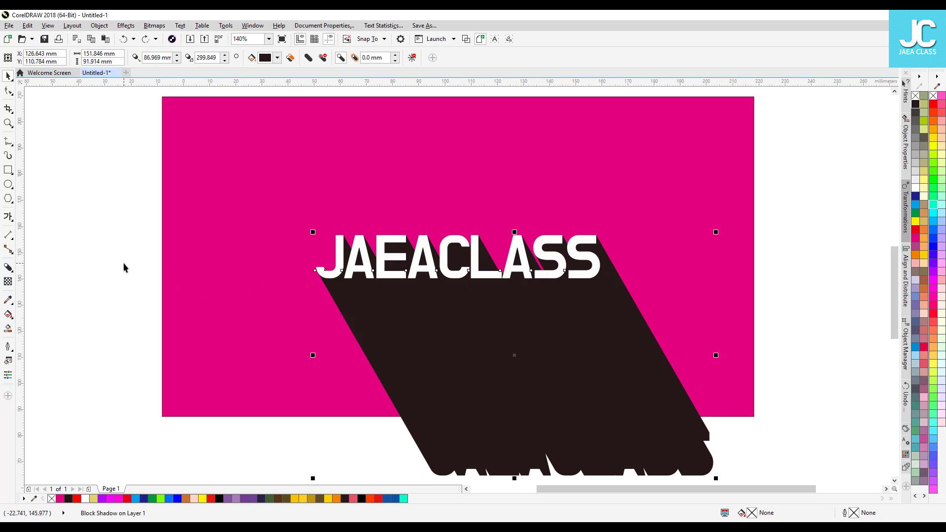
pyautogui.click(424, 244)
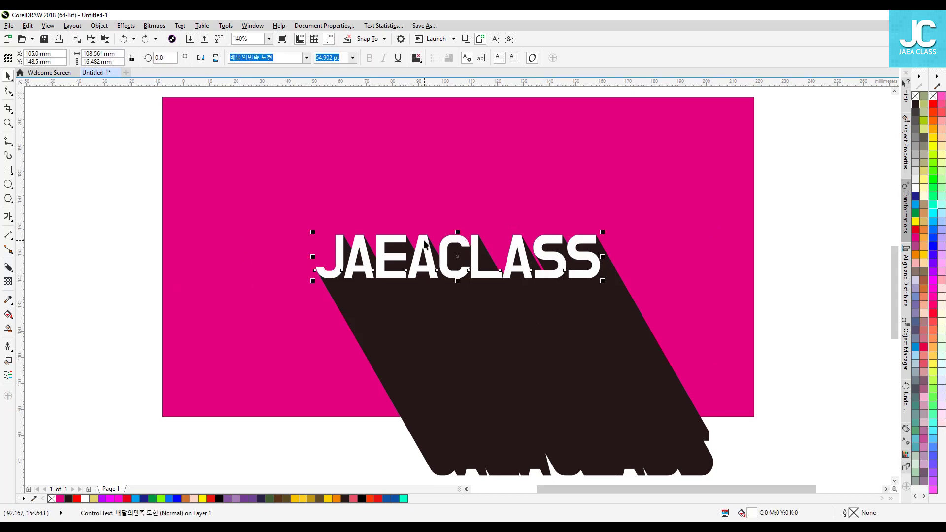
pyautogui.rightClick(425, 244)
pyautogui.moveTo(474, 265)
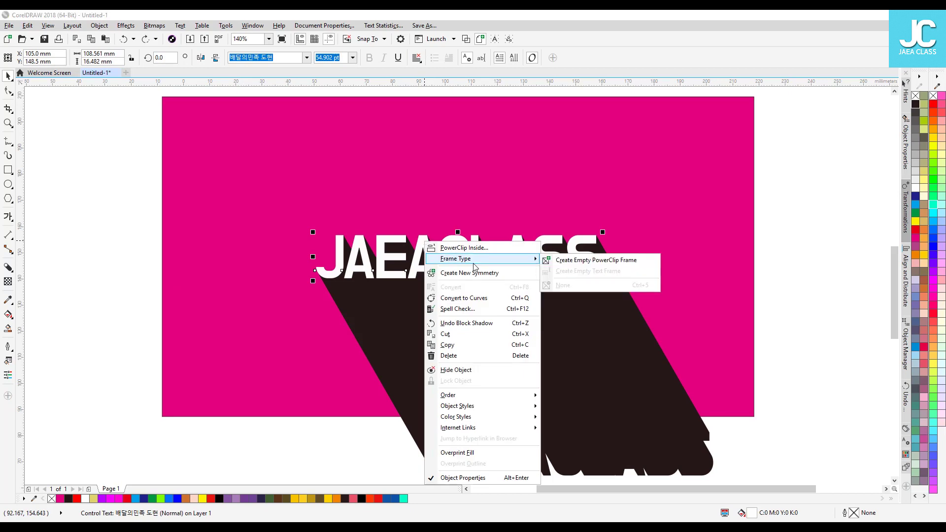
pyautogui.click(541, 317)
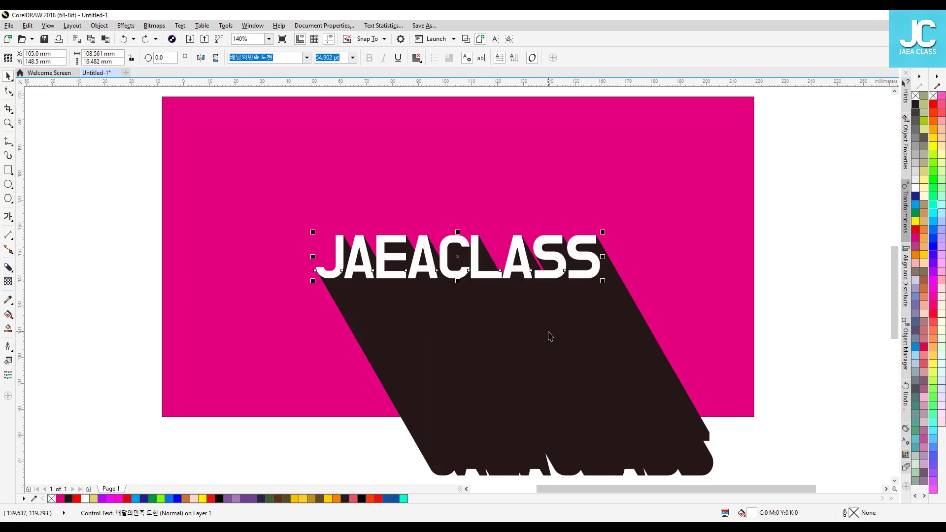
# - Break the black block shadow apart from the JAEACLASS text
pyautogui.click(550, 335)
pyautogui.rightClick(549, 335)
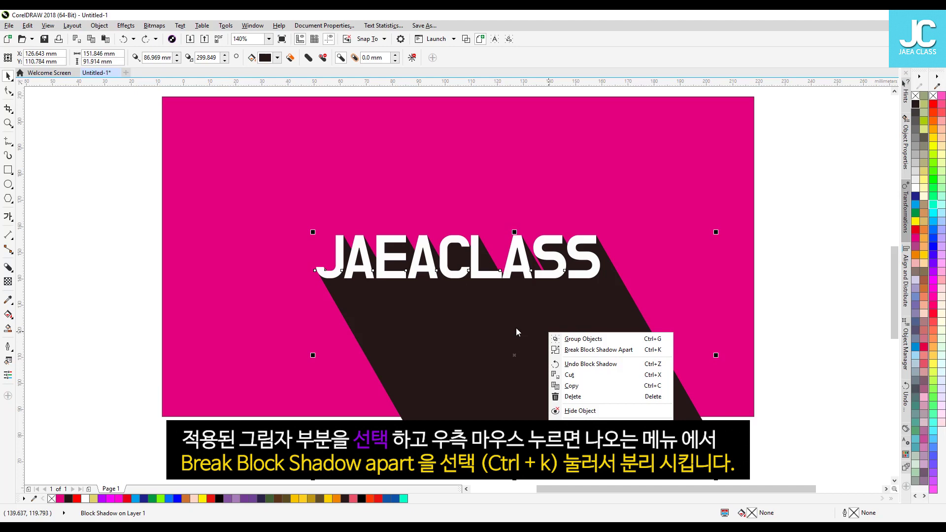
pyautogui.click(589, 350)
pyautogui.click(808, 319)
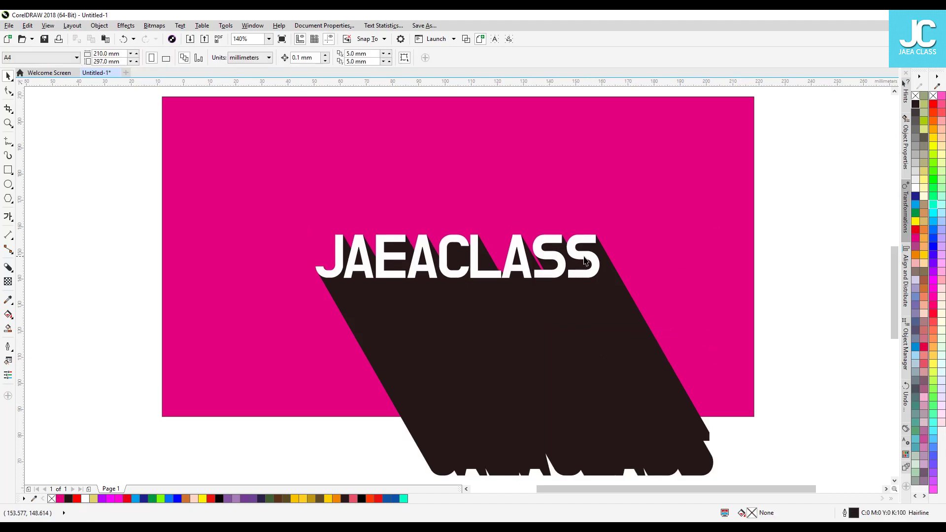
# - Move the text and the separated shadow independently as a test, and undo both moves
pyautogui.moveTo(579, 247); pyautogui.dragTo(532, 180)
pyautogui.moveTo(508, 289); pyautogui.dragTo(590, 336)
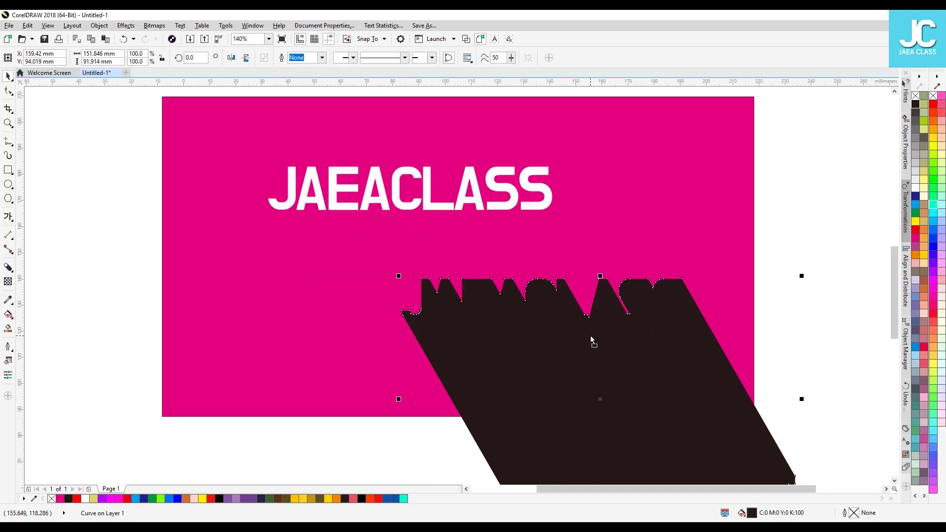
pyautogui.hotkey('ctrl', 'z')
pyautogui.hotkey('ctrl', 'z')
pyautogui.press('Escape')
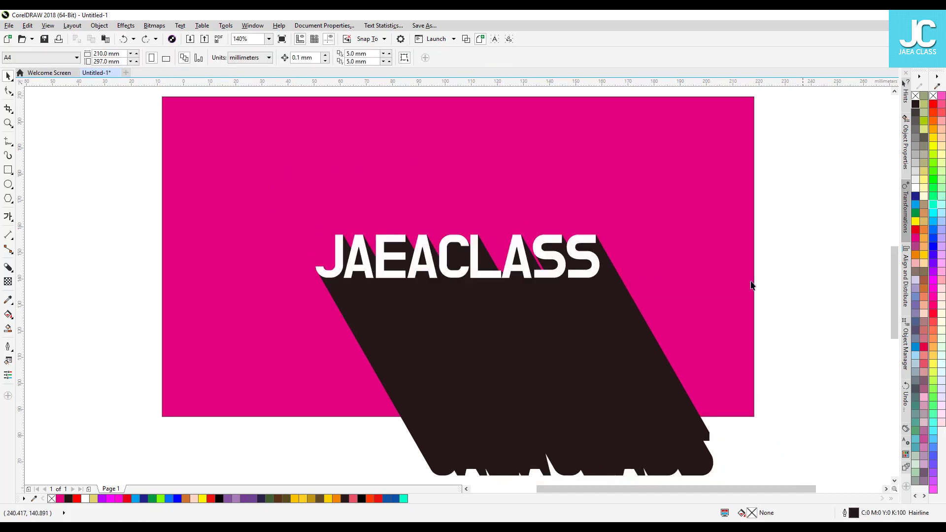
# - Apply a uniform transparency to the separated black shadow curve
pyautogui.click(503, 340)
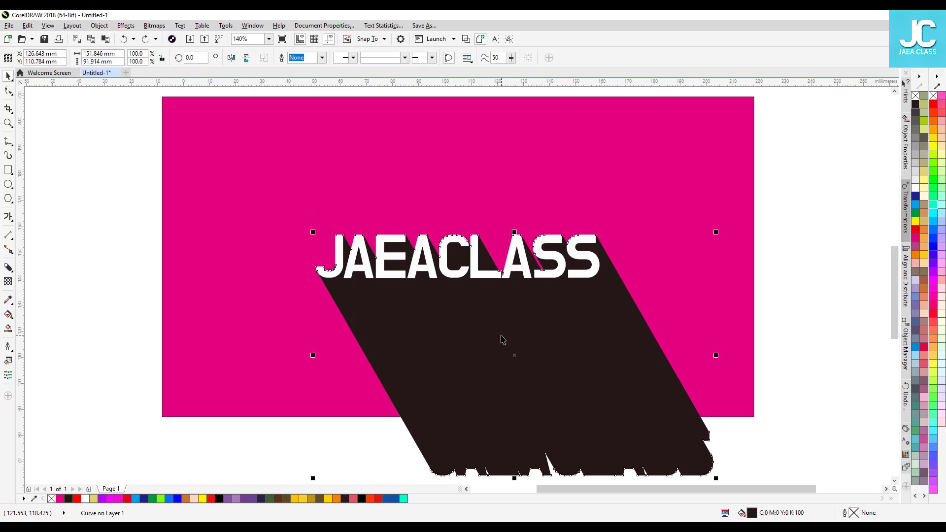
pyautogui.click(8, 281)
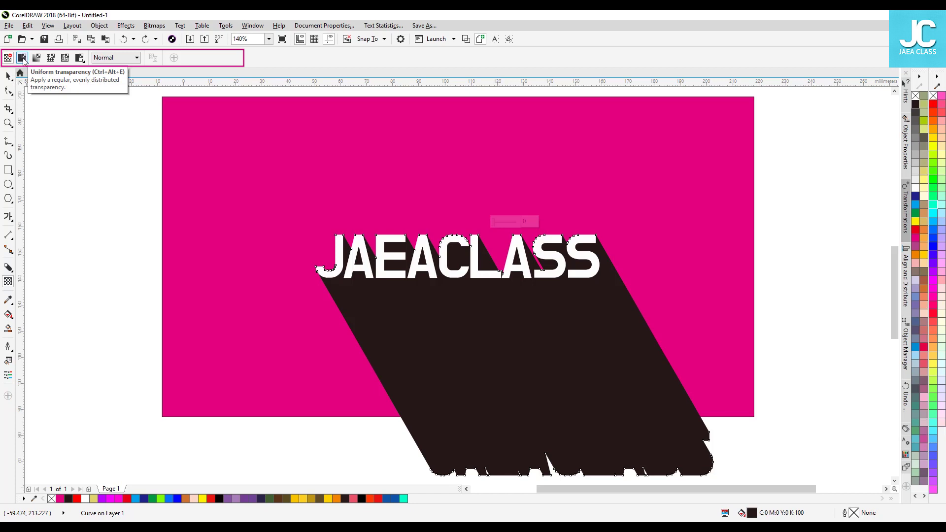
pyautogui.click(23, 59)
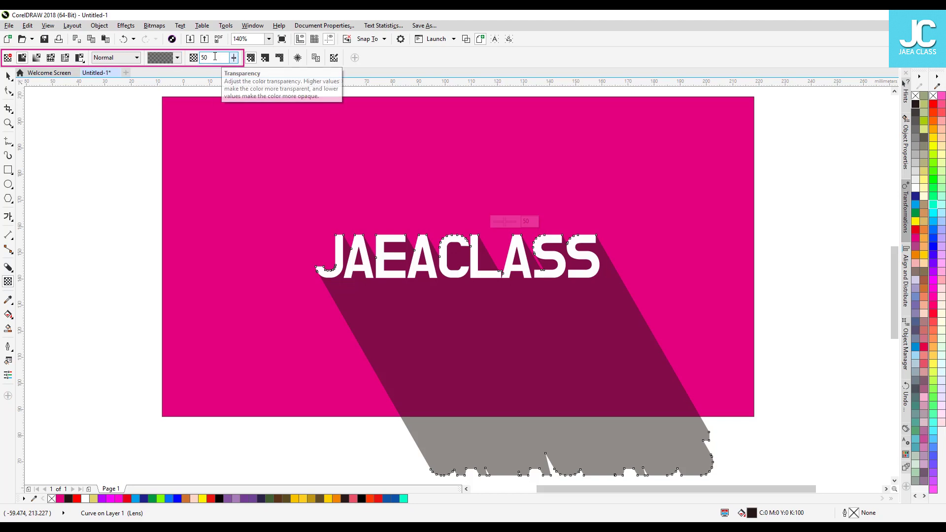
# - Set the shadow's uniform transparency to 70
pyautogui.moveTo(218, 58); pyautogui.dragTo(199, 57)
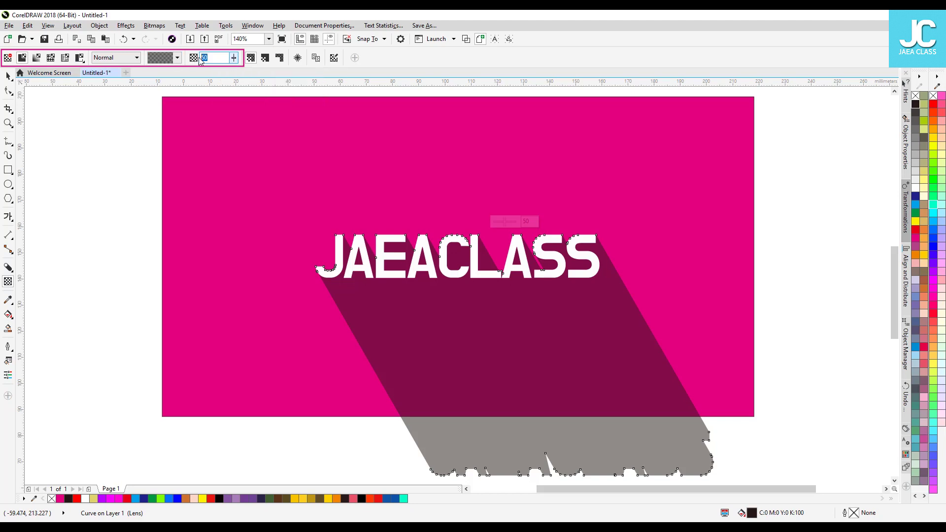
pyautogui.click(233, 59)
pyautogui.click(233, 60)
pyautogui.click(234, 60)
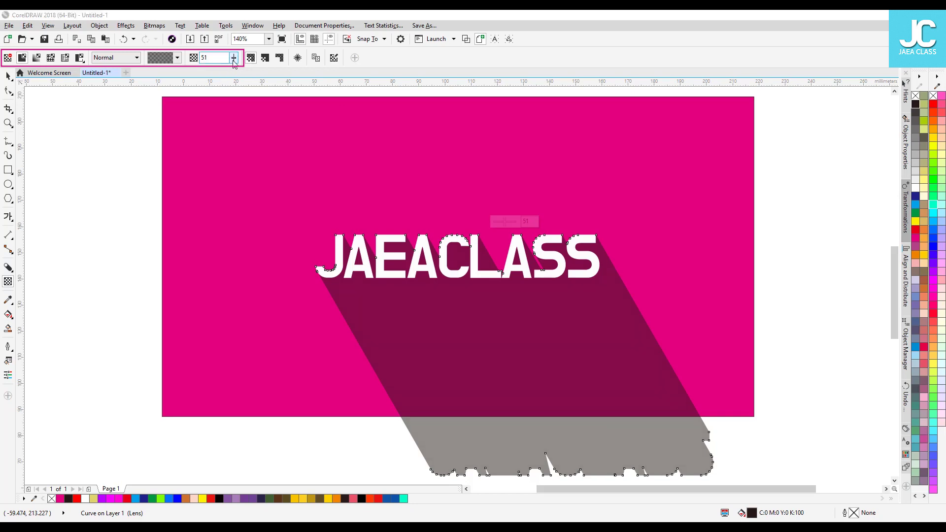
pyautogui.moveTo(234, 60)
pyautogui.mouseDown()
pyautogui.moveTo(248, 68)
pyautogui.moveTo(221, 68)
pyautogui.moveTo(237, 62)
pyautogui.mouseUp()
pyautogui.write('70')
pyautogui.press('Return')
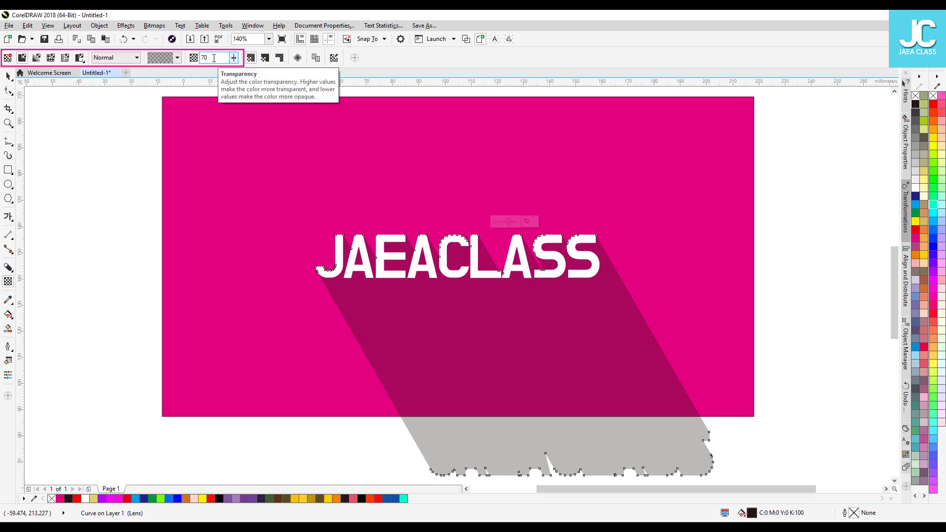
# - Lower the shadow's transparency to 23 as a trial and restore it to 70
pyautogui.click(234, 59)
pyautogui.moveTo(236, 69); pyautogui.dragTo(207, 77)
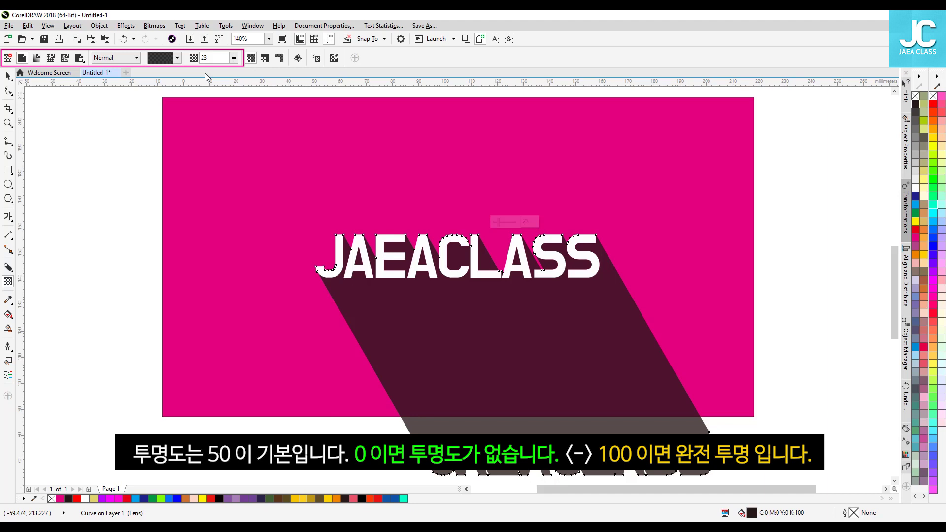
pyautogui.moveTo(214, 58); pyautogui.dragTo(186, 61)
pyautogui.write('70')
pyautogui.press('Return')
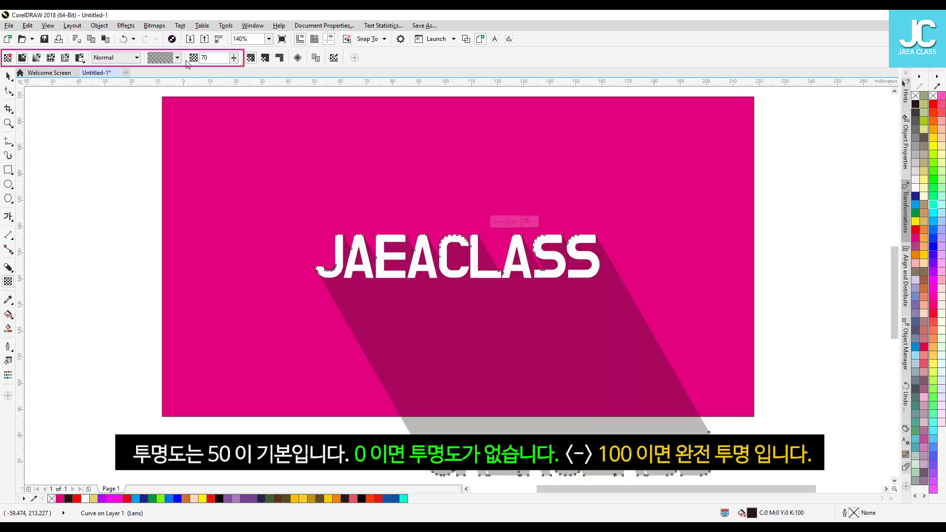
pyautogui.click(7, 75)
pyautogui.click(779, 281)
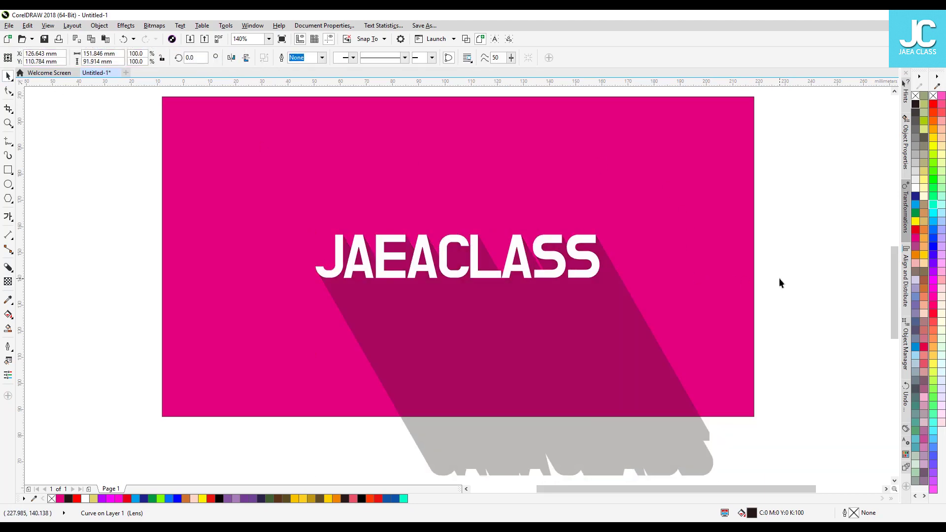
# - Try moving the transparent shadow up and to the right, and undo the move
pyautogui.click(532, 374)
pyautogui.click(776, 344)
pyautogui.click(566, 391)
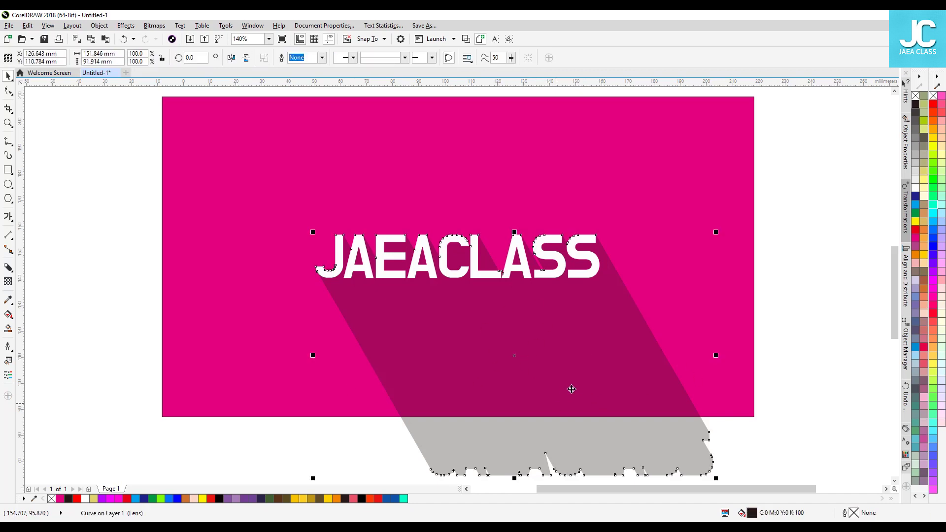
pyautogui.moveTo(566, 391); pyautogui.dragTo(677, 353)
pyautogui.hotkey('ctrl', 'z')
# - PowerClip the transparent shadow inside the magenta rectangle
pyautogui.rightClick(587, 331)
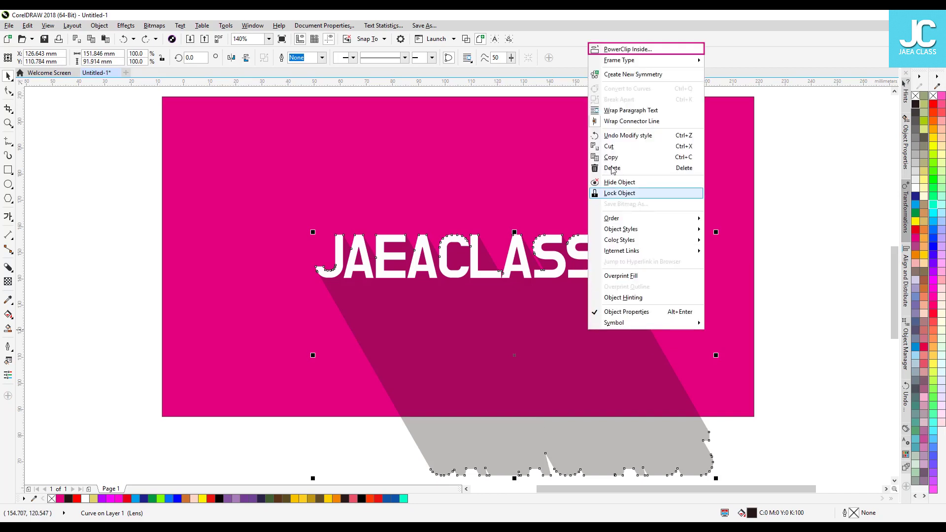
pyautogui.click(638, 51)
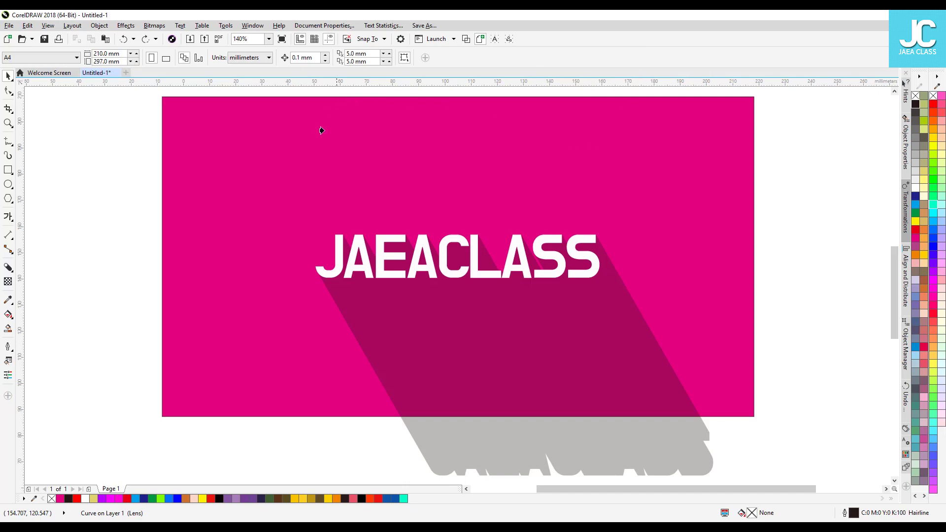
pyautogui.click(656, 161)
pyautogui.click(779, 257)
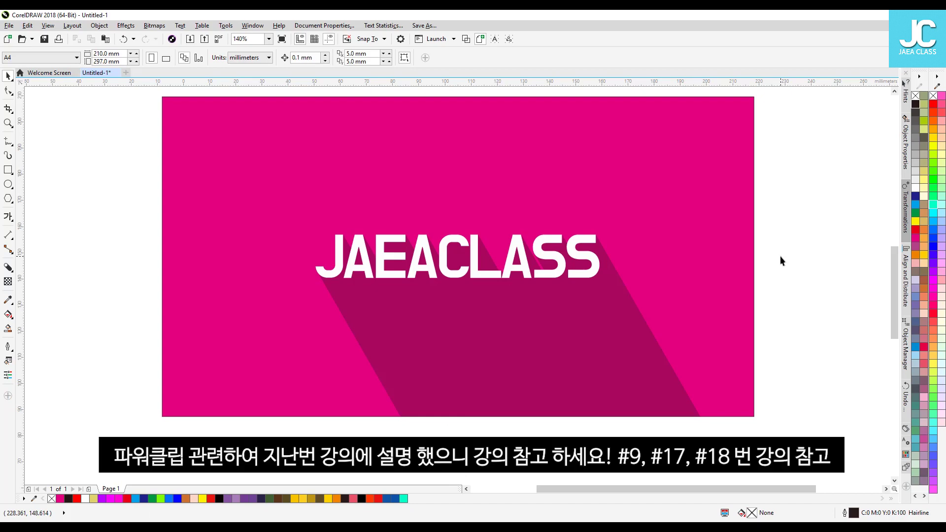
# - Try moving the JAEACLASS text up off its clipped shadow, and undo the move
pyautogui.scroll(1, 780, 257)
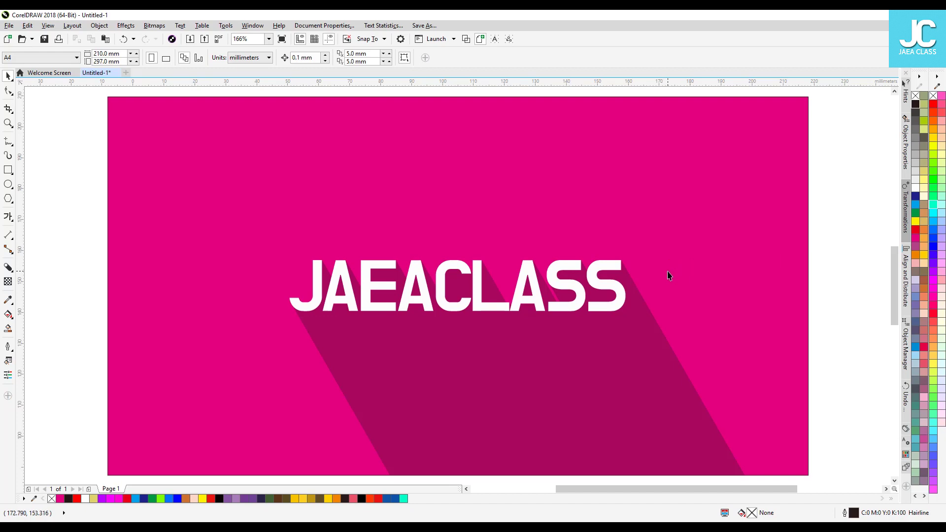
pyautogui.click(457, 266)
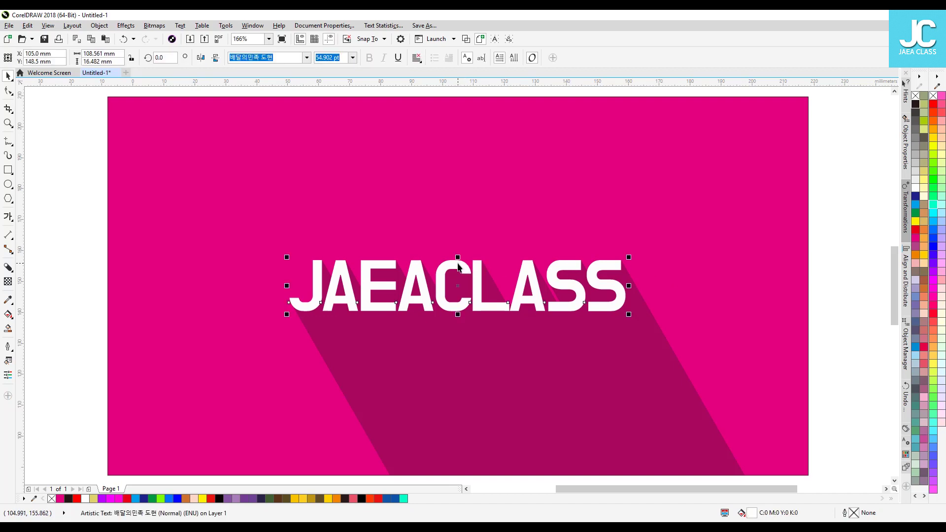
pyautogui.moveTo(458, 267); pyautogui.dragTo(449, 215)
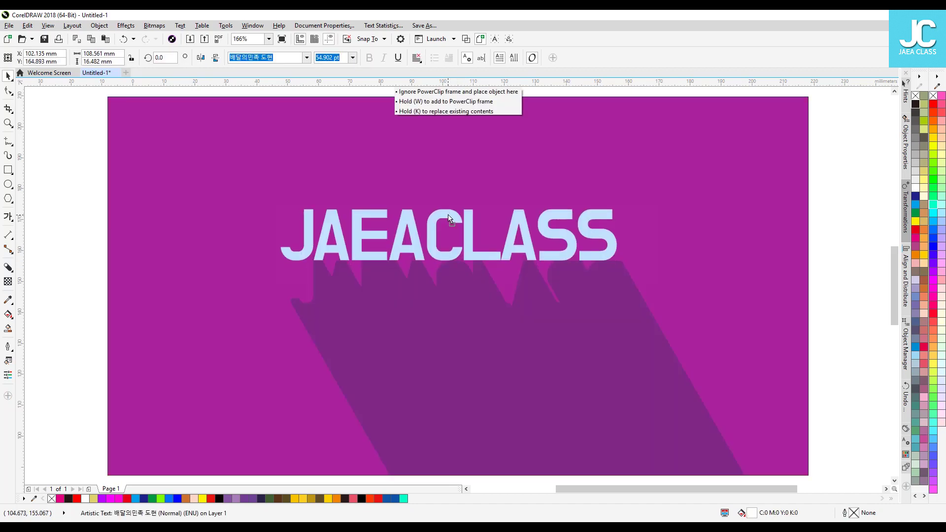
pyautogui.hotkey('ctrl', 'z')
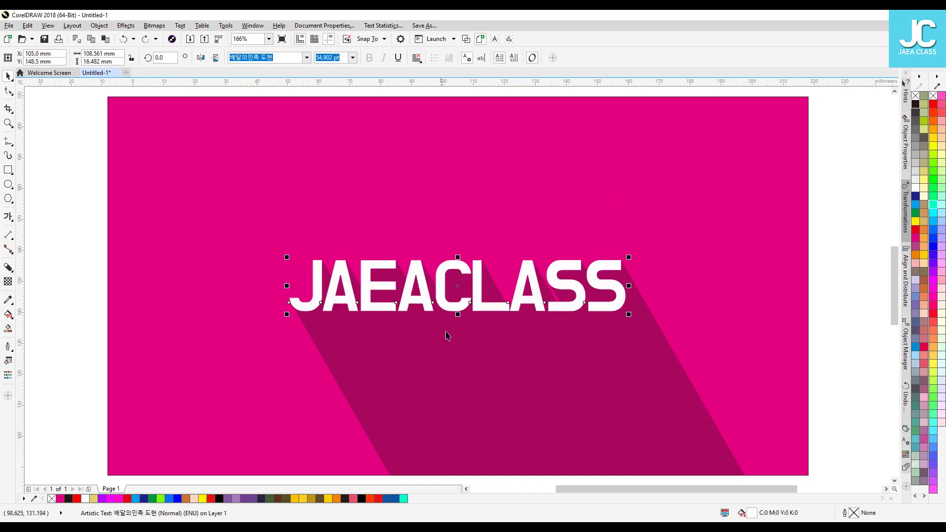
# - Add a Drop Shadow to the JAEACLASS text, offset about 13.7 mm to the right and 23.2 mm down
pyautogui.click(11, 269)
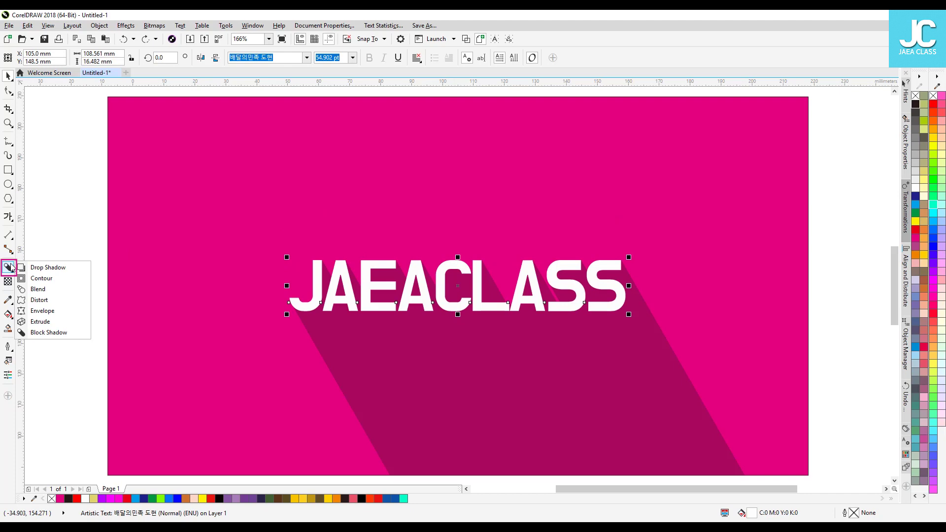
pyautogui.click(42, 268)
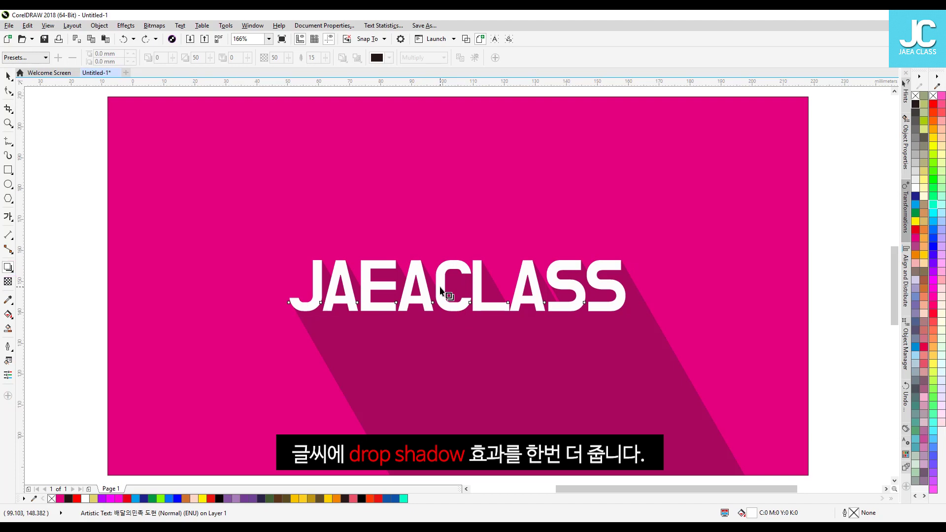
pyautogui.moveTo(440, 289); pyautogui.dragTo(512, 386)
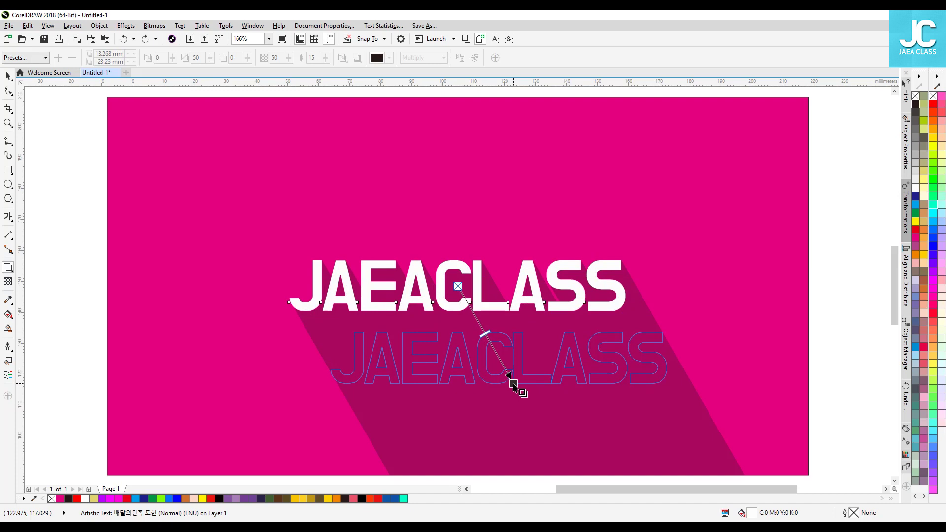
pyautogui.moveTo(513, 386); pyautogui.dragTo(515, 387)
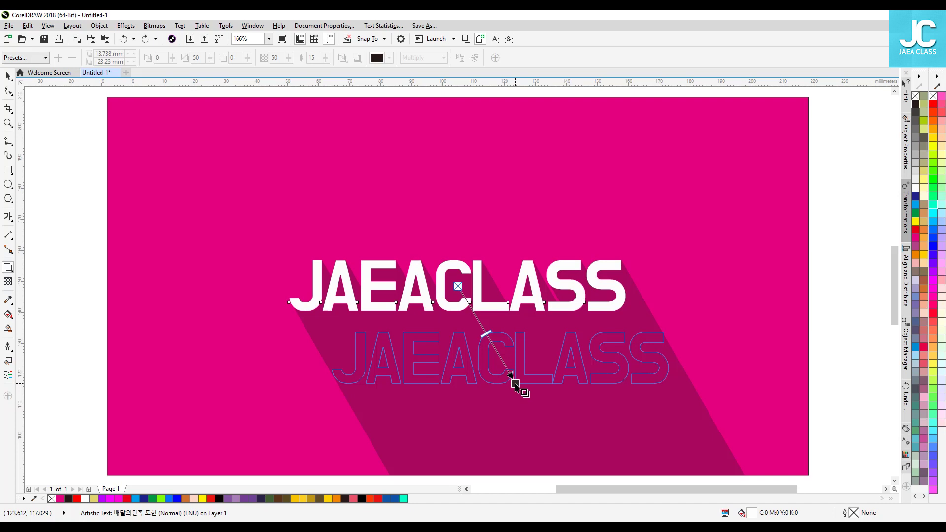
pyautogui.moveTo(515, 385); pyautogui.dragTo(516, 385)
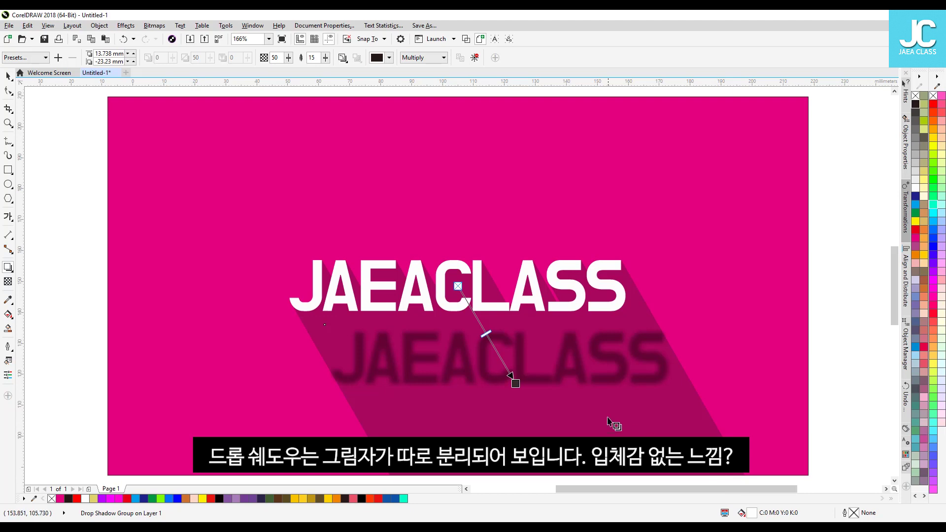
# - Pull the drop shadow in close behind the letters, and undo the whole drop shadow
pyautogui.moveTo(515, 383); pyautogui.dragTo(471, 315)
pyautogui.press('space')
pyautogui.click(832, 259)
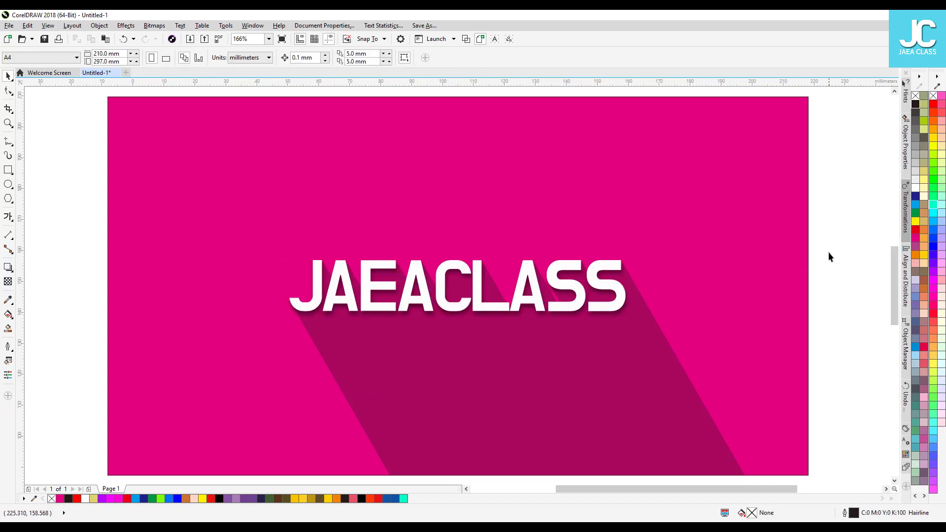
pyautogui.press('Tab')
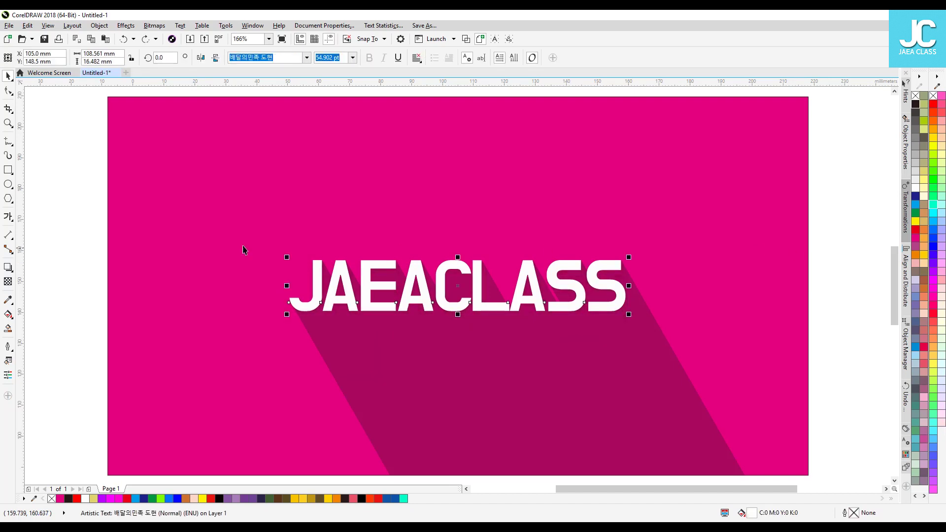
# - Apply a tight Drop Shadow to the JAEACLASS text, offset about 0.4 mm to the right and 0.8 mm down
pyautogui.press('space')
pyautogui.moveTo(457, 286); pyautogui.dragTo(496, 324)
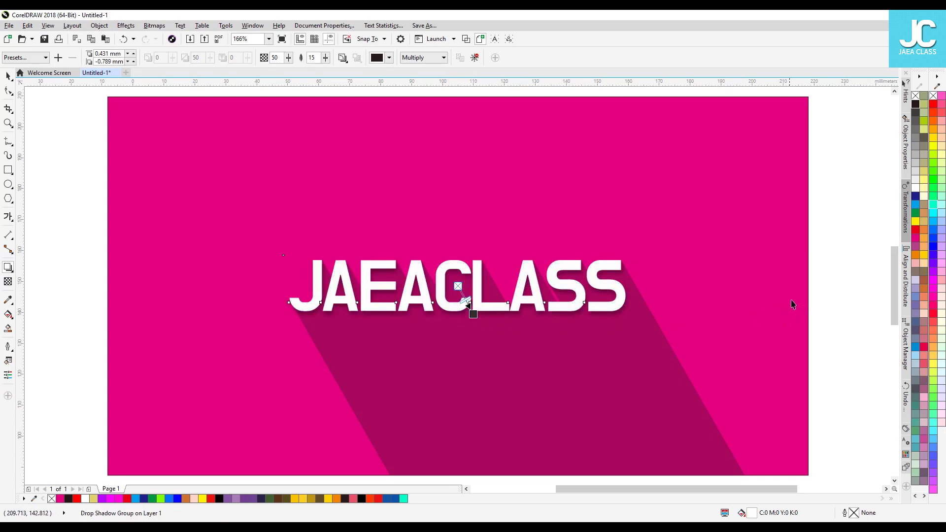
pyautogui.press('space')
pyautogui.click(818, 287)
# - Undo and redo the drop shadow to compare the text with and without it
pyautogui.press('Tab')
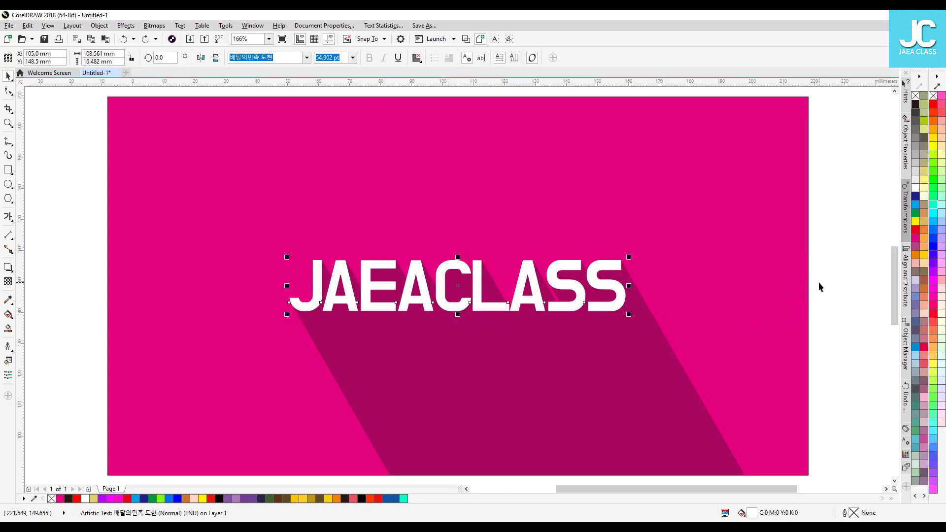
pyautogui.hotkey('ctrl', 'shift', 'z')
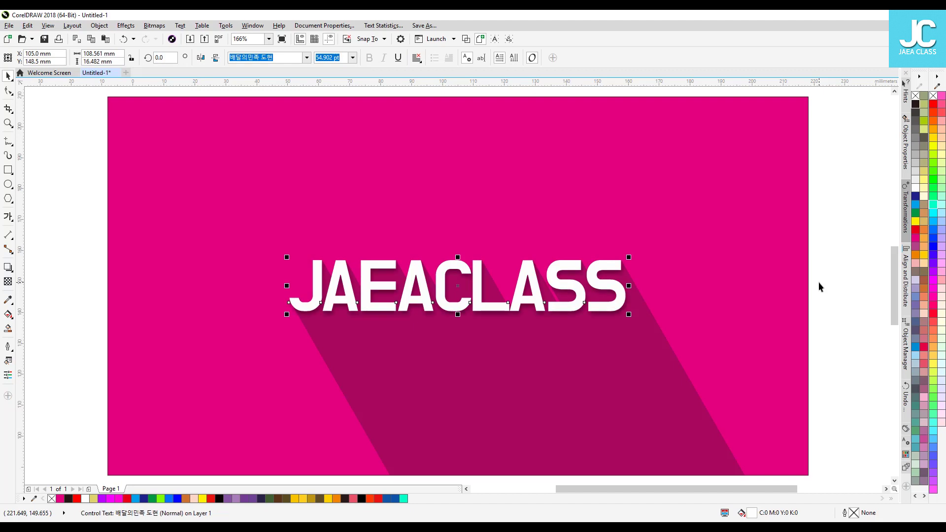
pyautogui.hotkey('ctrl', 'z')
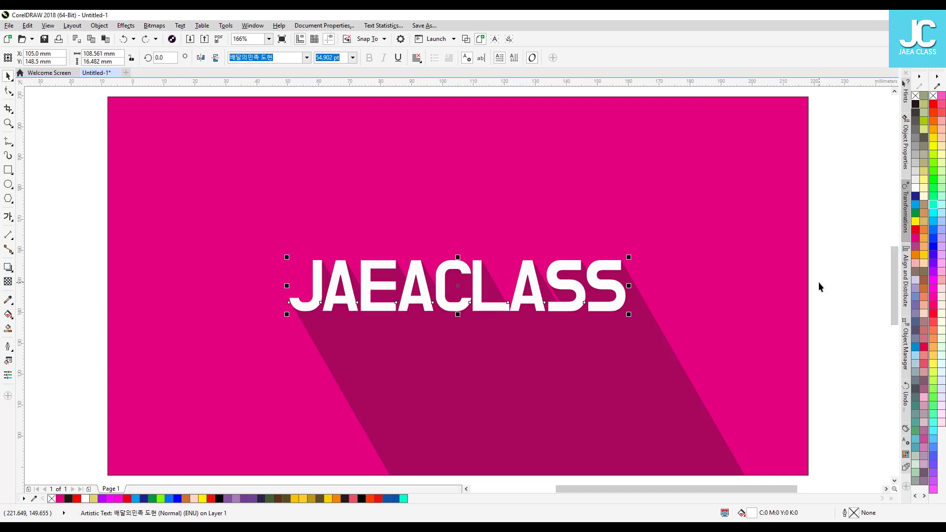
pyautogui.hotkey('ctrl', 'shift', 'z')
pyautogui.press('Escape')
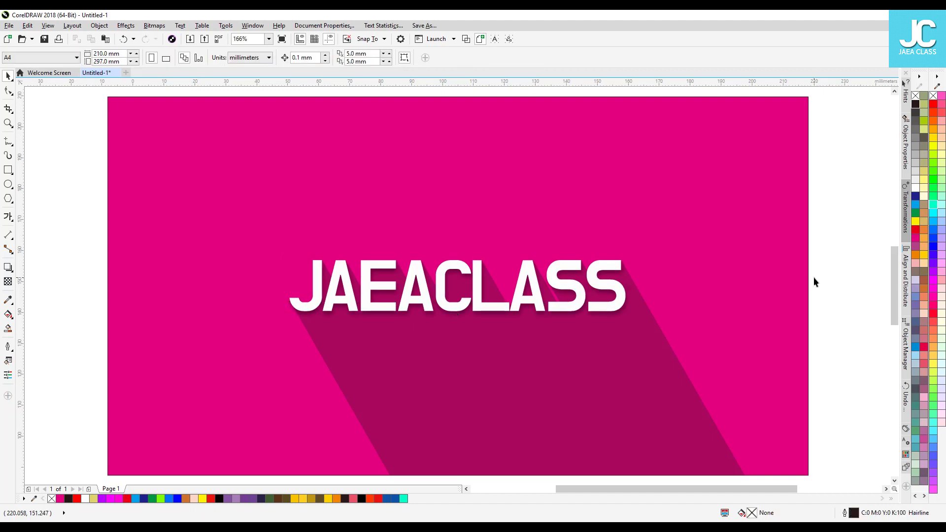